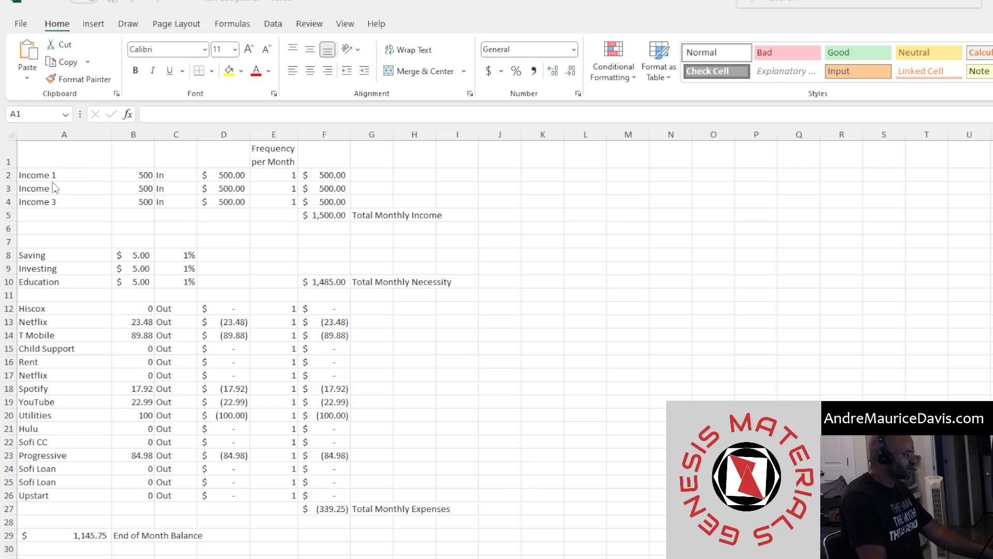
# Review the income, allocation and expense rows along with their amounts and In/Out type labels
pyautogui.moveTo(73, 177); pyautogui.dragTo(80, 201)
pyautogui.moveTo(51, 255); pyautogui.dragTo(53, 496)
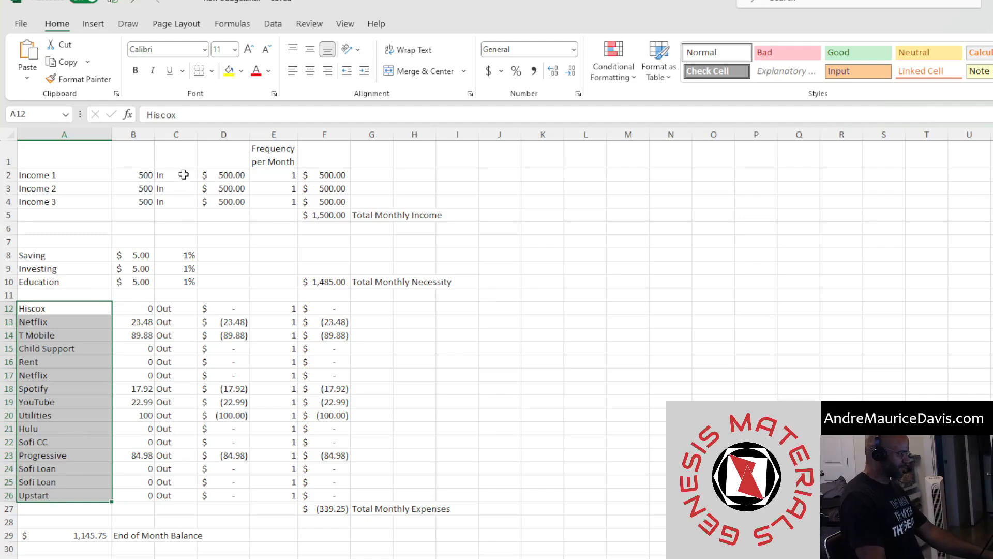
pyautogui.moveTo(184, 175); pyautogui.dragTo(187, 201)
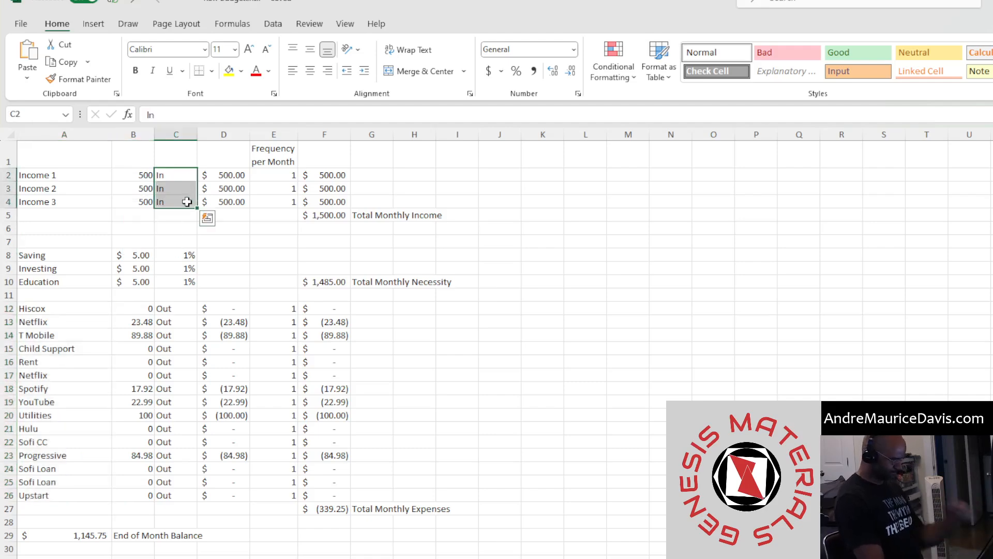
pyautogui.doubleClick(178, 175)
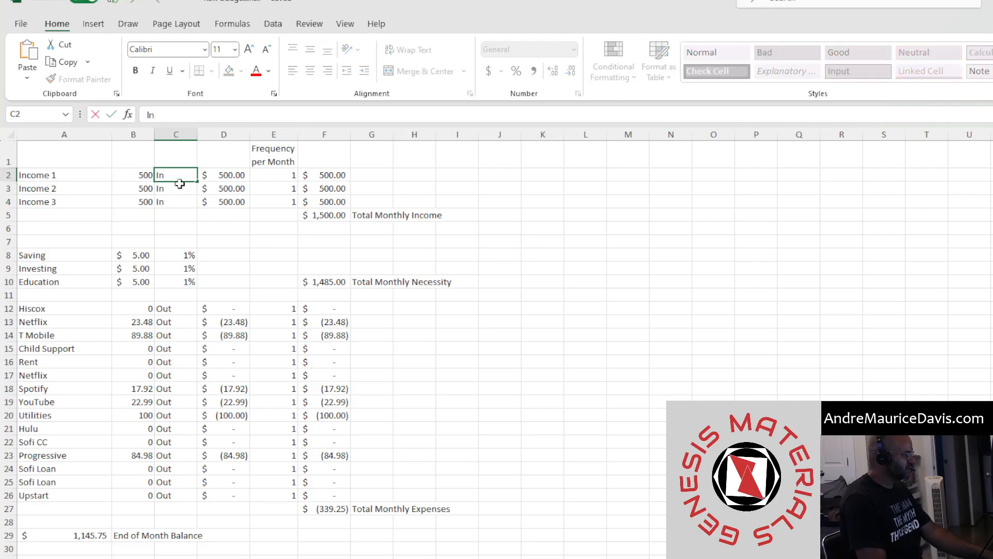
pyautogui.moveTo(179, 176); pyautogui.dragTo(186, 201)
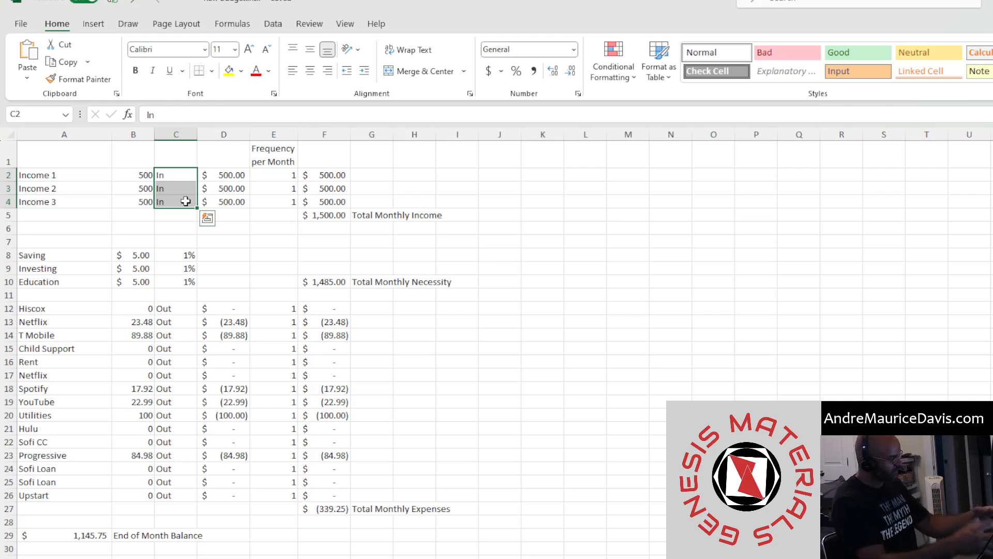
pyautogui.moveTo(168, 309); pyautogui.dragTo(171, 494)
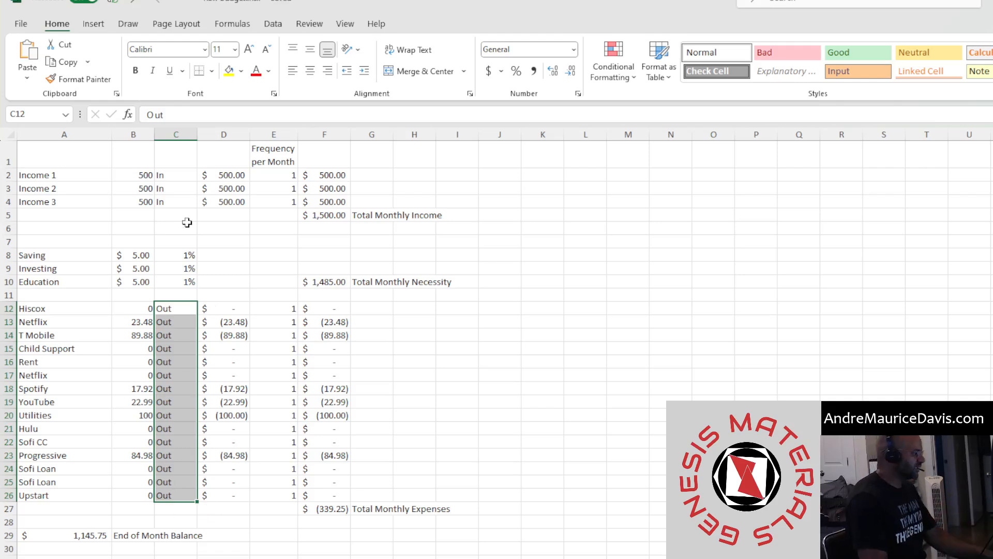
pyautogui.moveTo(40, 257); pyautogui.dragTo(57, 283)
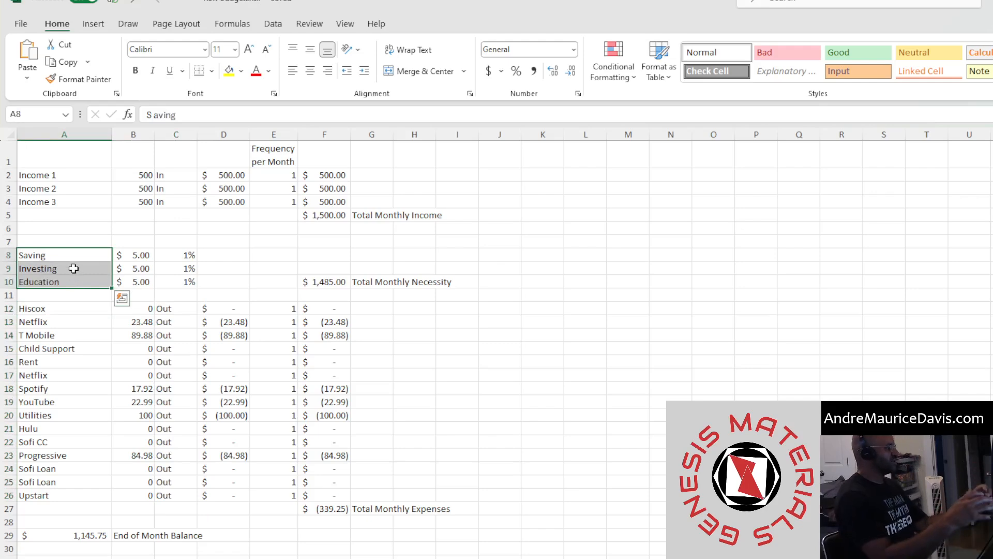
pyautogui.moveTo(143, 176); pyautogui.dragTo(141, 201)
pyautogui.moveTo(233, 176); pyautogui.dragTo(230, 201)
# Inspect the formulas behind the total monthly income, necessity, expenses and end-of-month balance cells
pyautogui.click(328, 215)
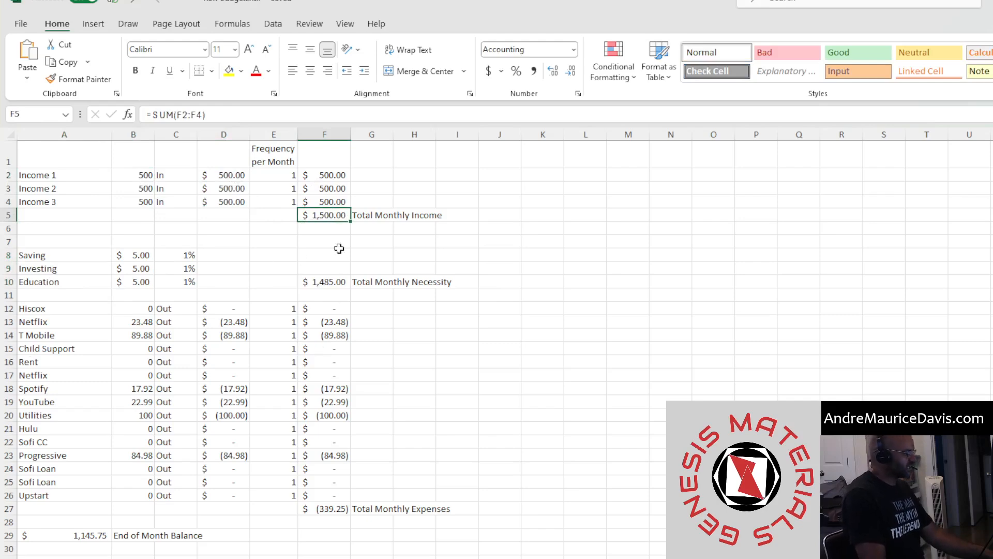
pyautogui.click(325, 285)
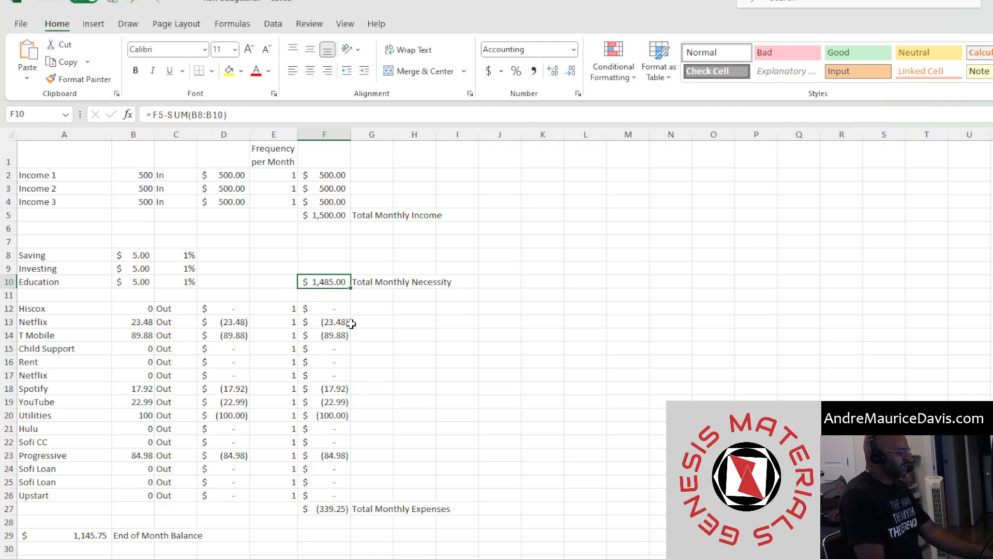
pyautogui.click(345, 217)
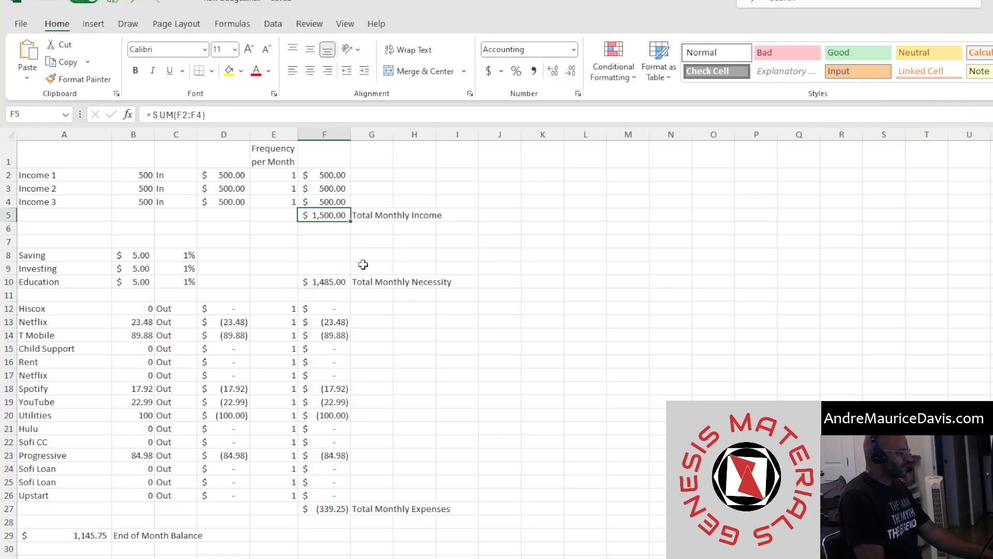
pyautogui.click(323, 284)
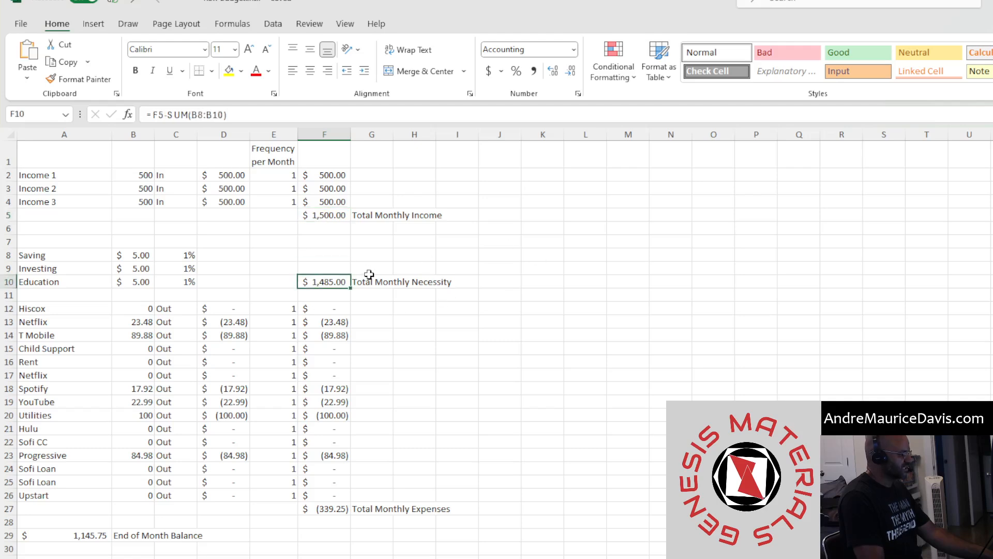
pyautogui.click(327, 510)
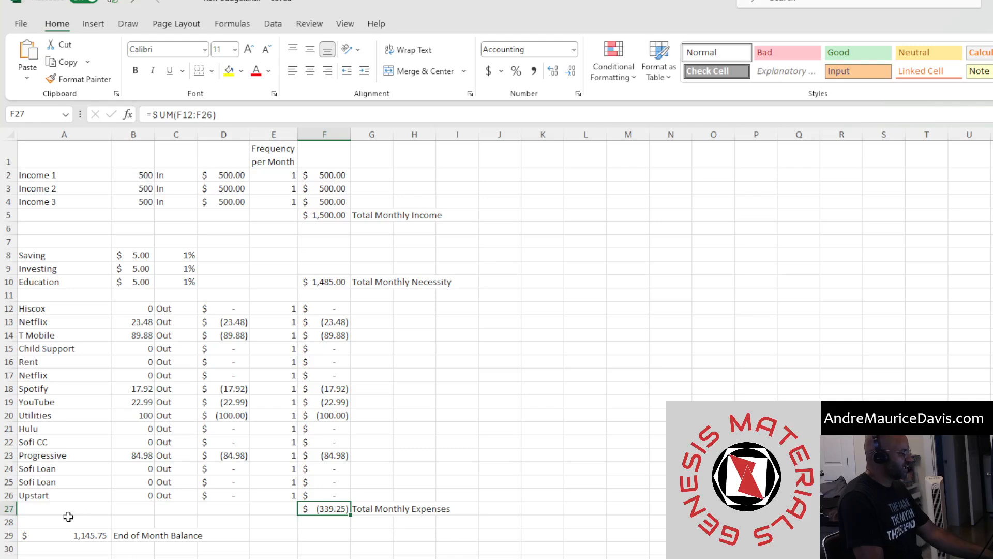
pyautogui.click(83, 535)
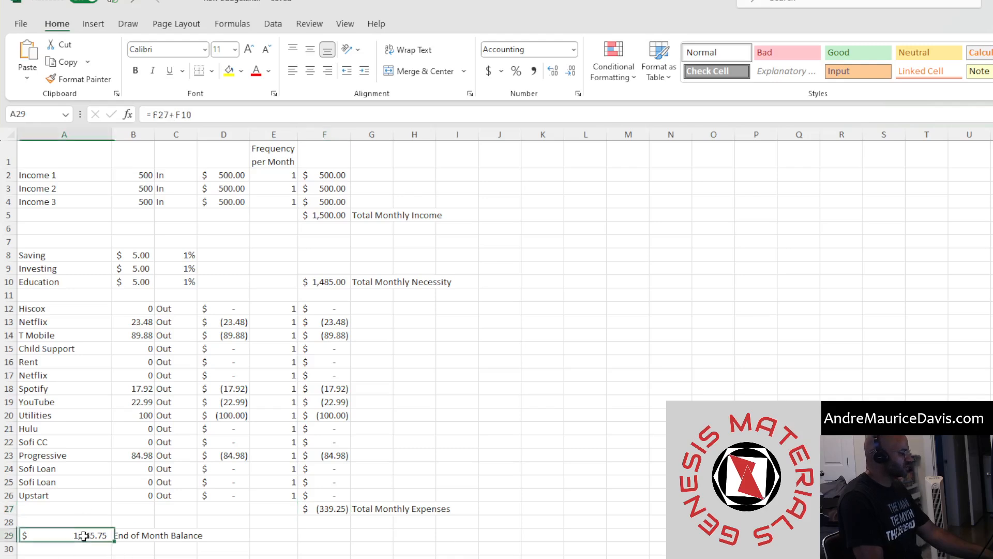
pyautogui.click(128, 538)
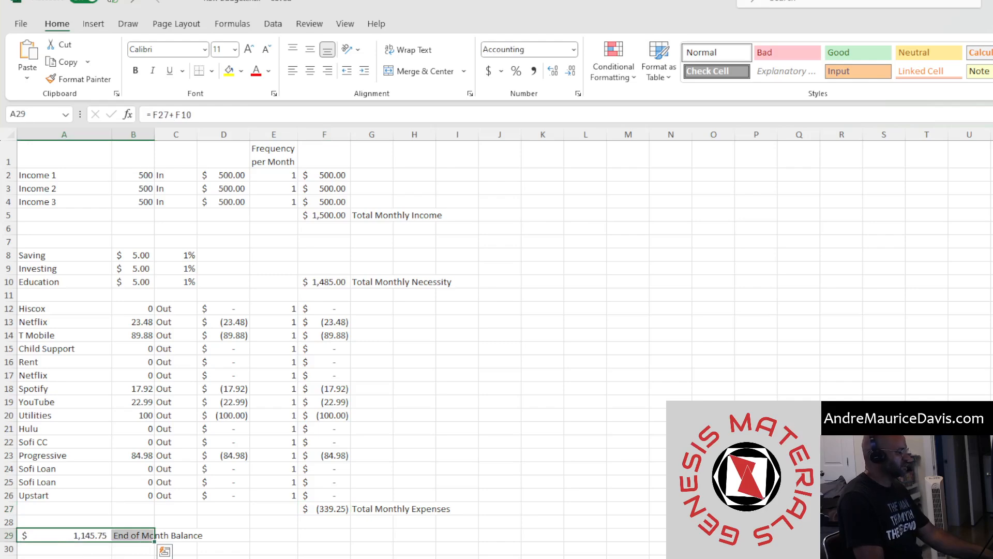
pyautogui.click(272, 550)
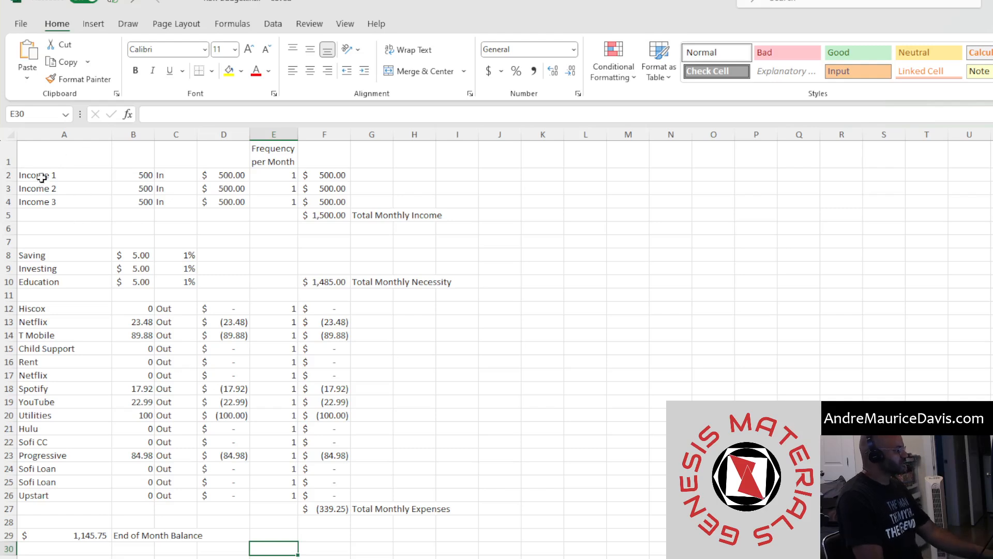
# Examine the income section's labels, amounts, IF formulas and frequency-per-month column
pyautogui.moveTo(27, 156); pyautogui.dragTo(468, 217)
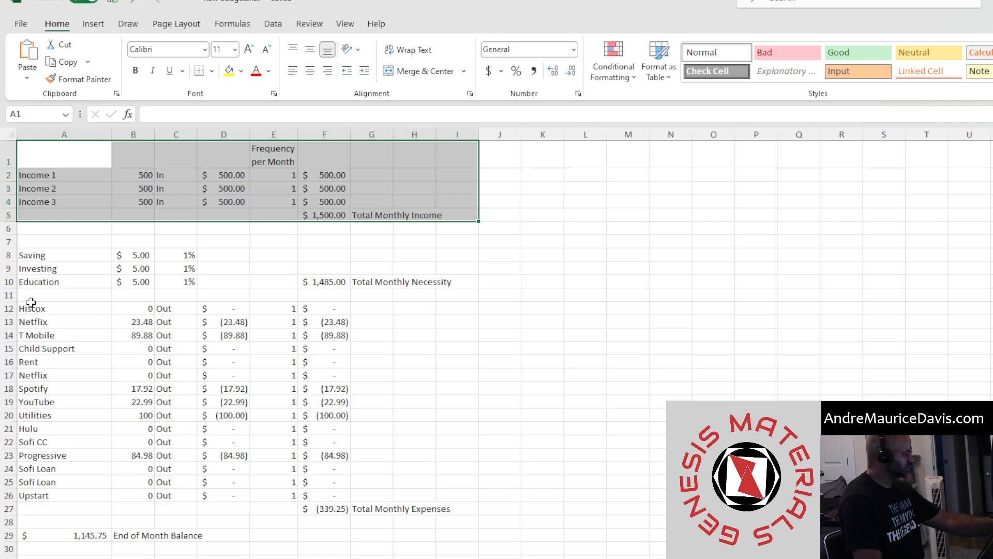
pyautogui.moveTo(31, 306); pyautogui.dragTo(29, 497)
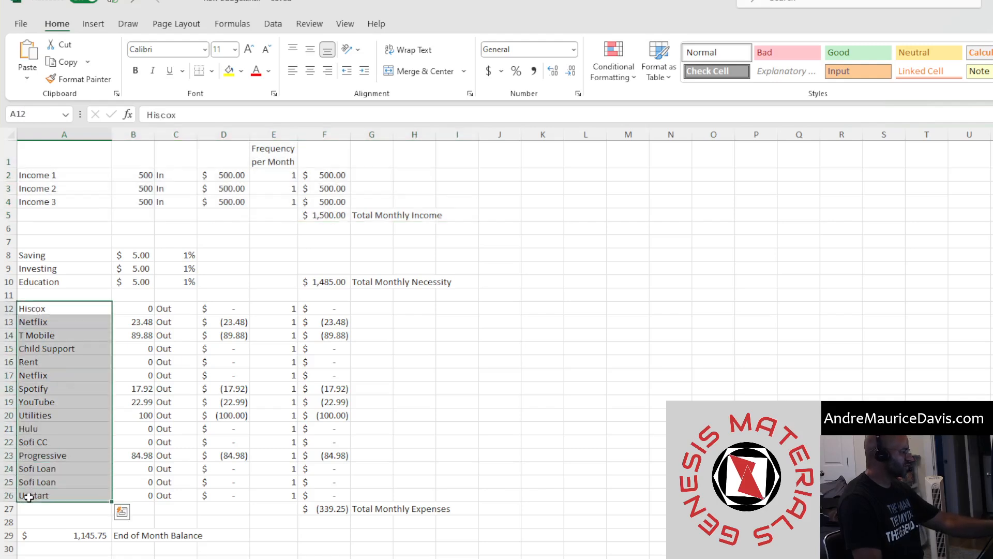
pyautogui.moveTo(69, 176); pyautogui.dragTo(400, 223)
pyautogui.moveTo(95, 157); pyautogui.dragTo(433, 228)
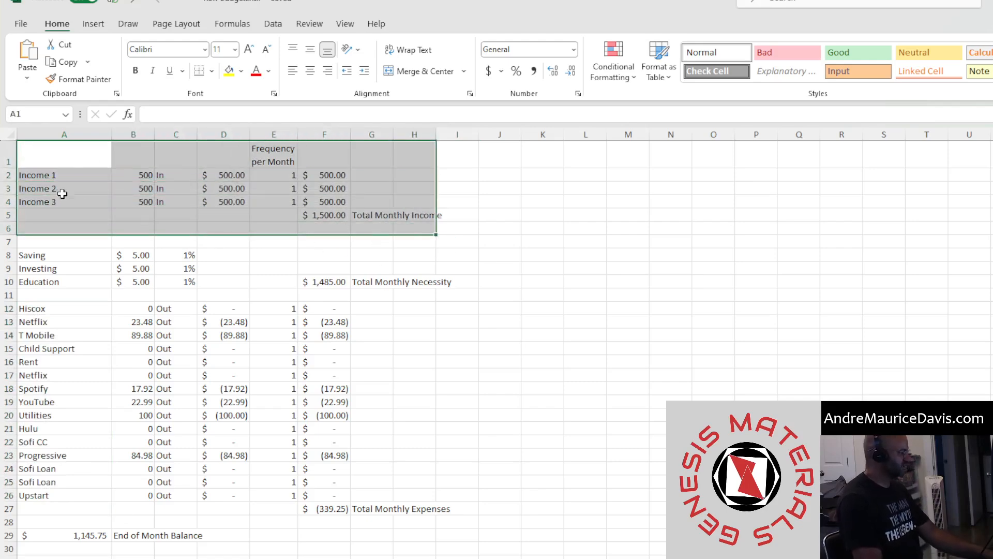
pyautogui.click(66, 176)
pyautogui.moveTo(139, 175); pyautogui.dragTo(147, 203)
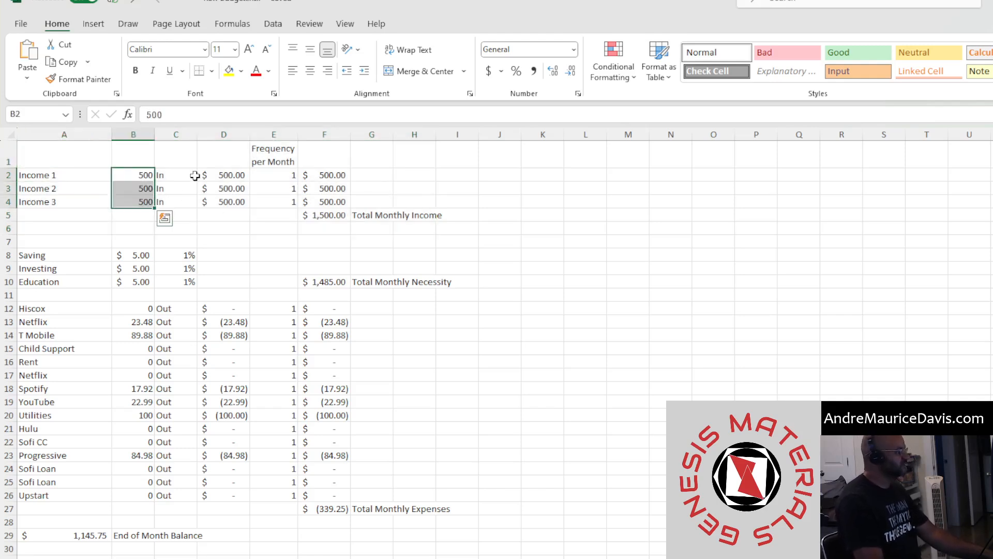
pyautogui.click(53, 179)
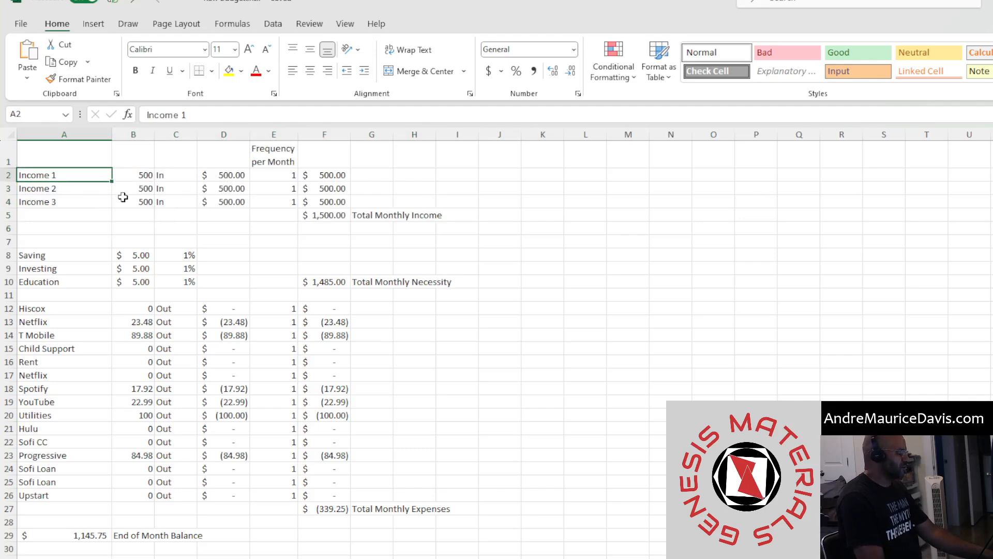
pyautogui.moveTo(140, 172); pyautogui.dragTo(157, 196)
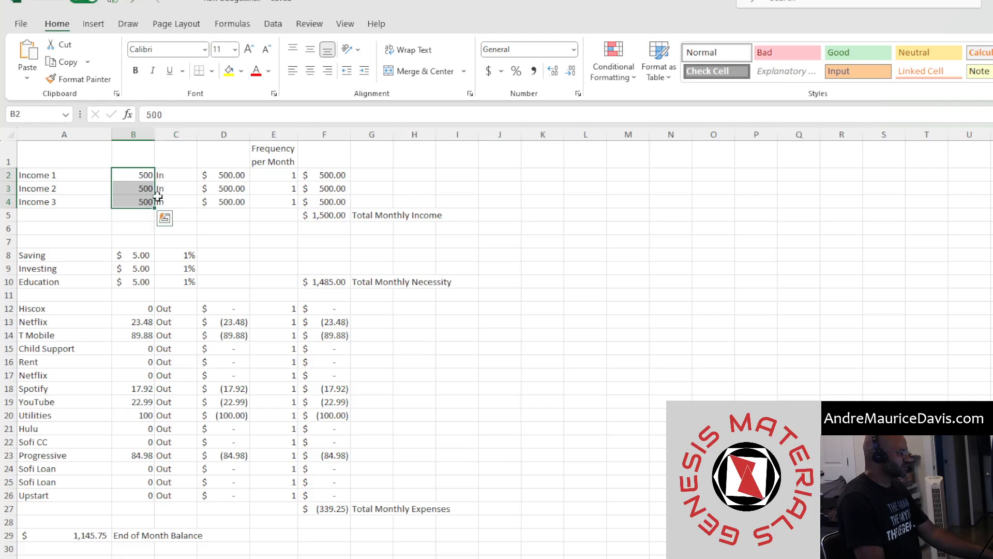
pyautogui.click(222, 176)
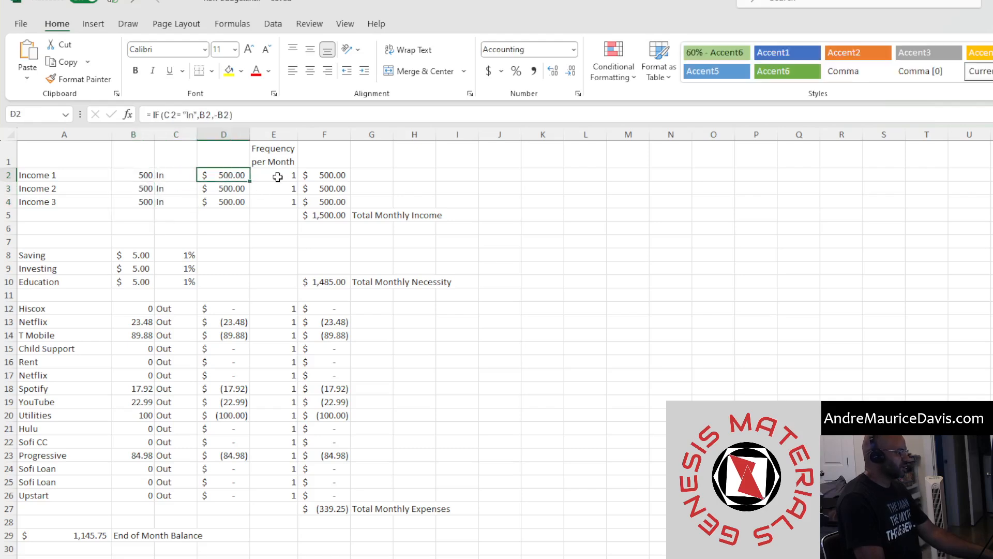
pyautogui.moveTo(279, 155); pyautogui.dragTo(270, 197)
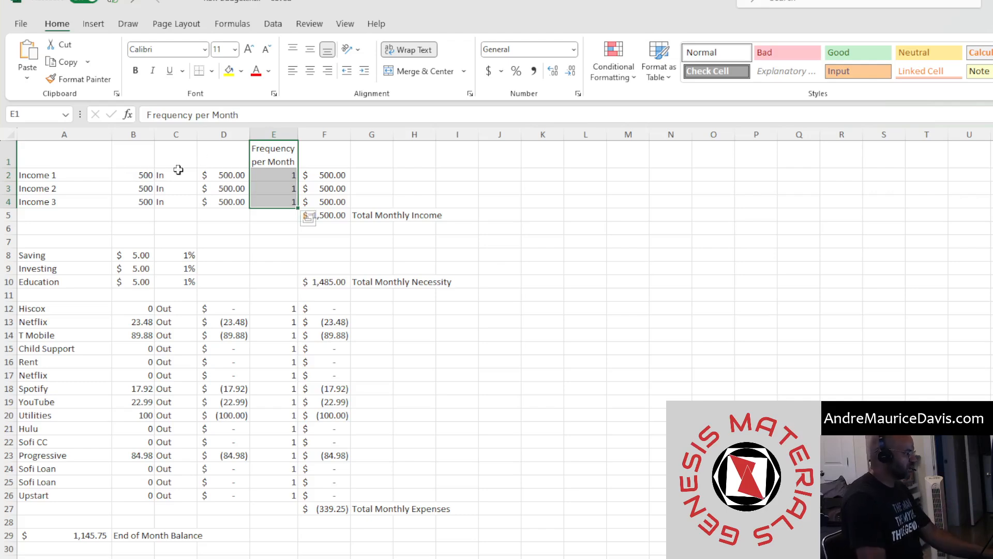
pyautogui.click(145, 177)
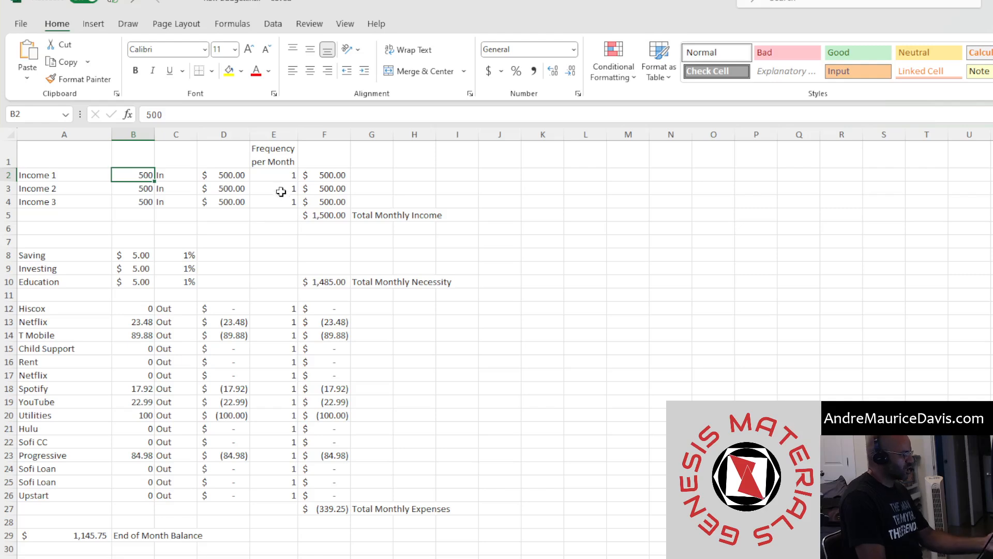
# Set Income 1's frequency per month to 2
pyautogui.click(287, 174)
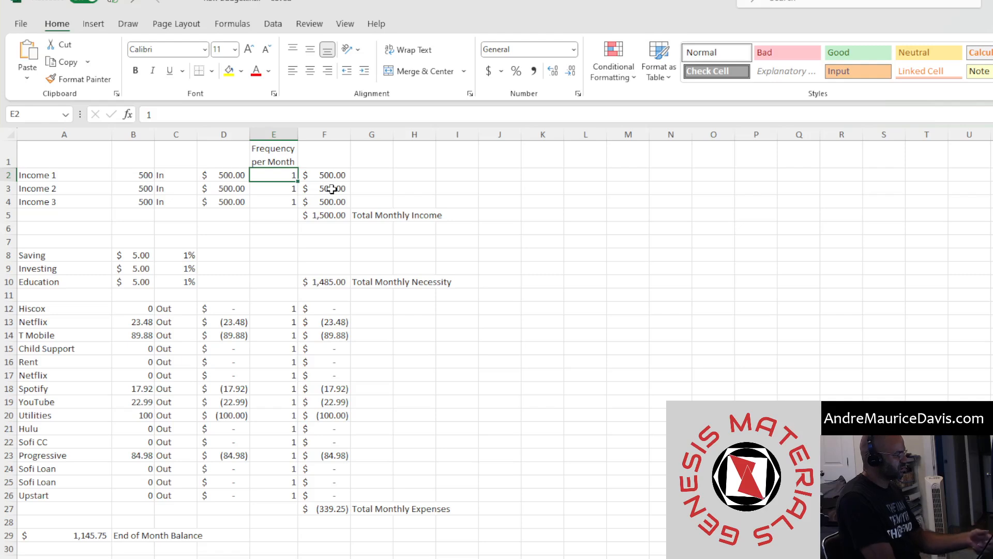
pyautogui.write('2')
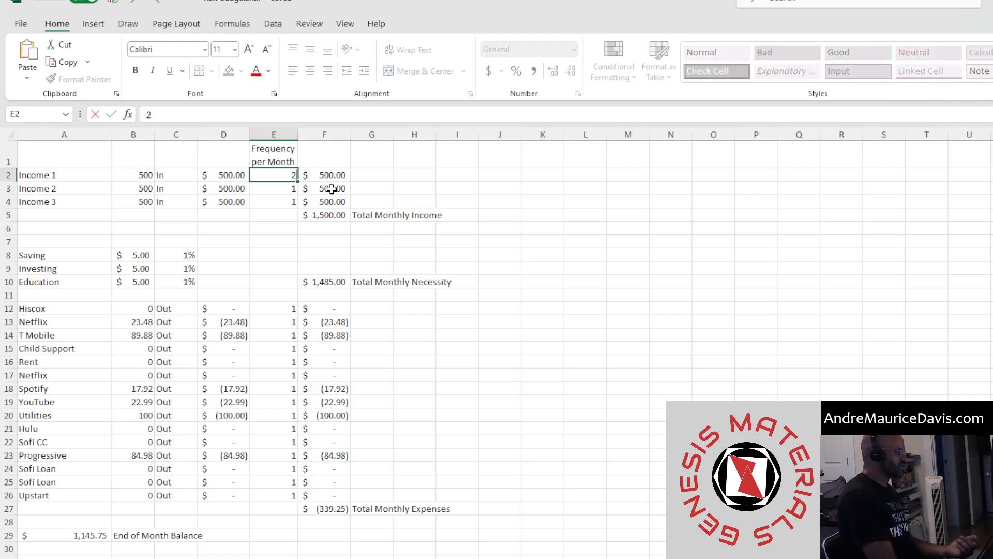
pyautogui.press('Return')
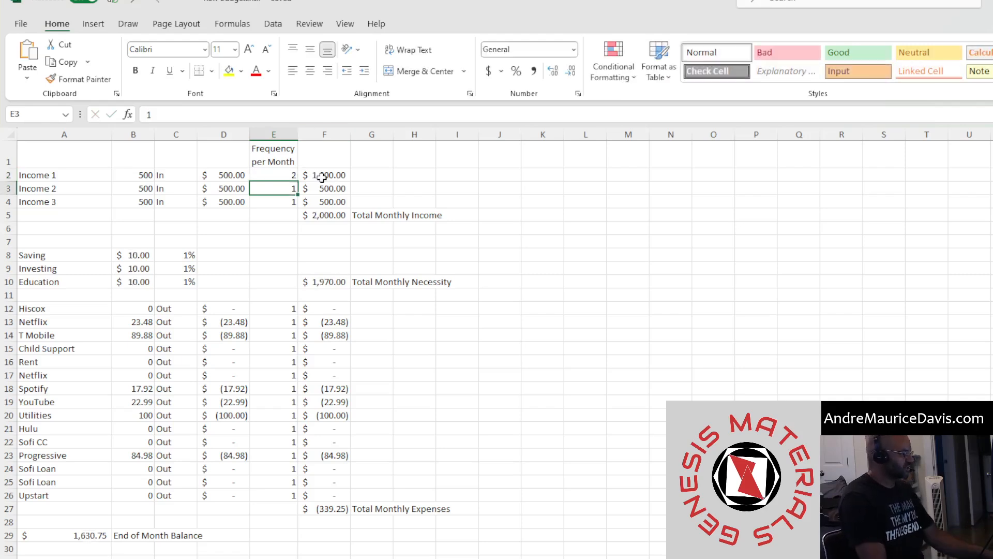
# Review how the income type, IF formula and frequency feed the monthly amounts and income total
pyautogui.click(322, 178)
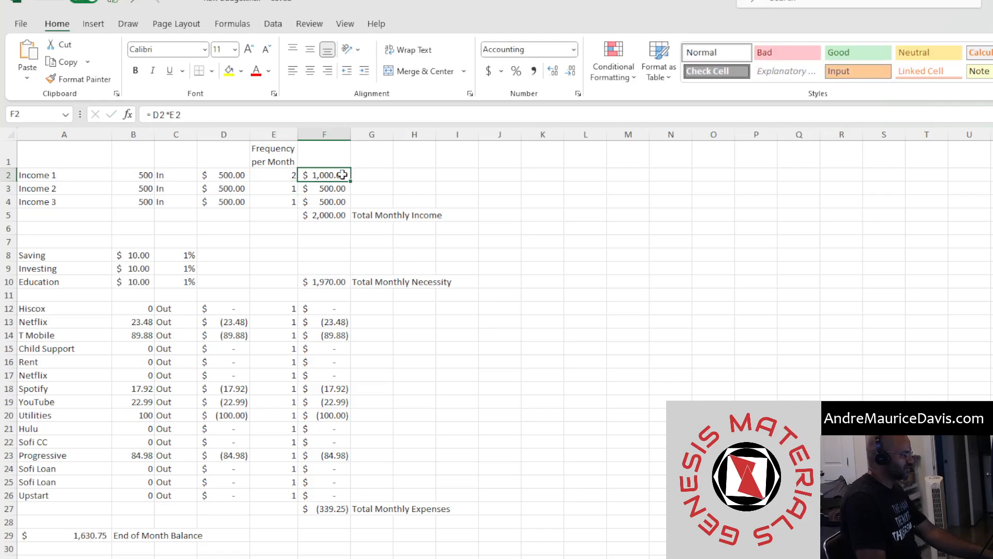
pyautogui.click(230, 175)
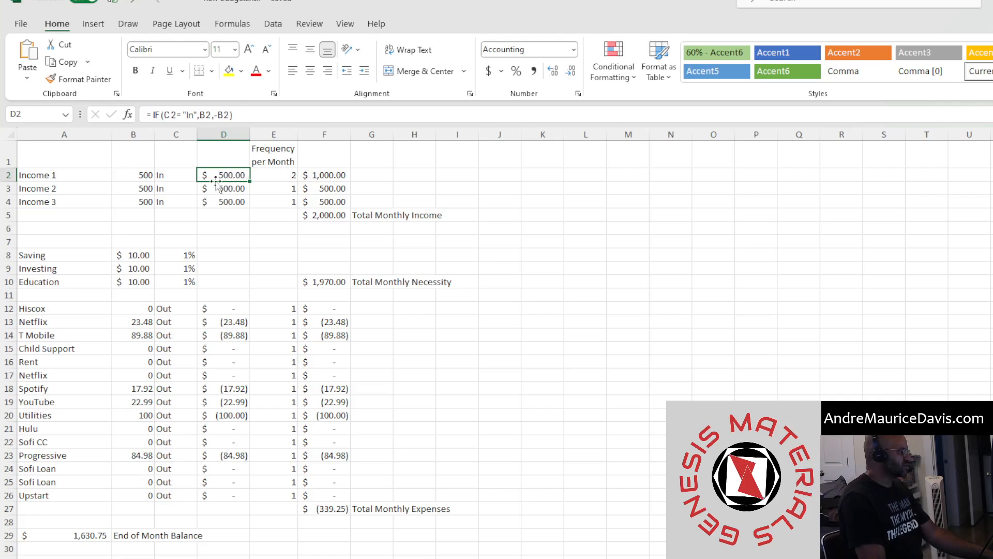
pyautogui.click(173, 174)
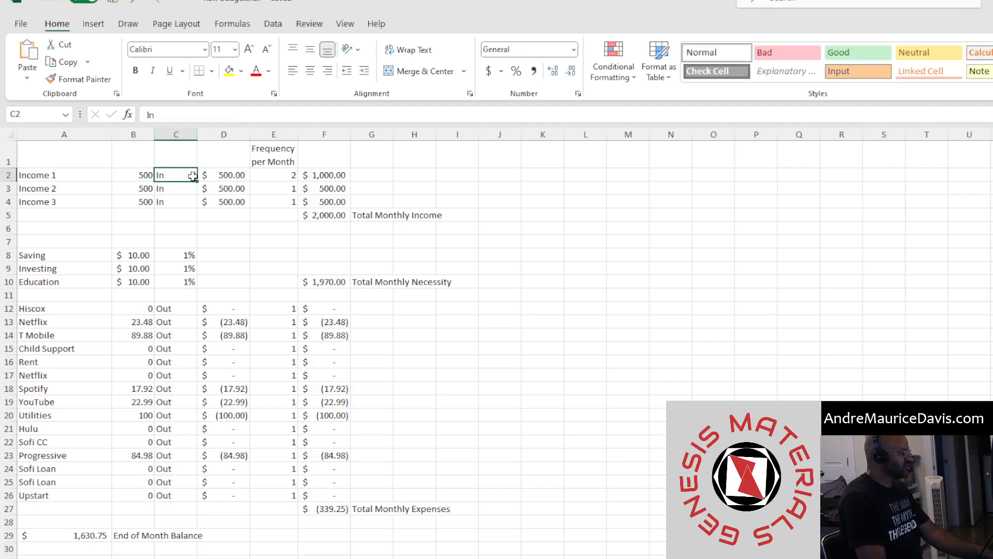
pyautogui.moveTo(196, 180); pyautogui.dragTo(185, 202)
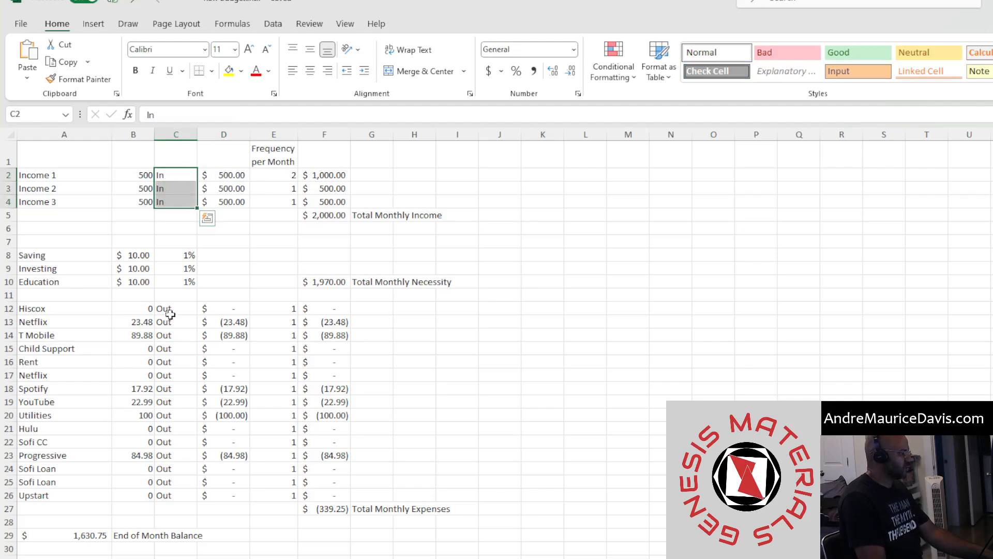
pyautogui.click(169, 310)
pyautogui.moveTo(161, 373); pyautogui.dragTo(165, 390)
pyautogui.click(239, 176)
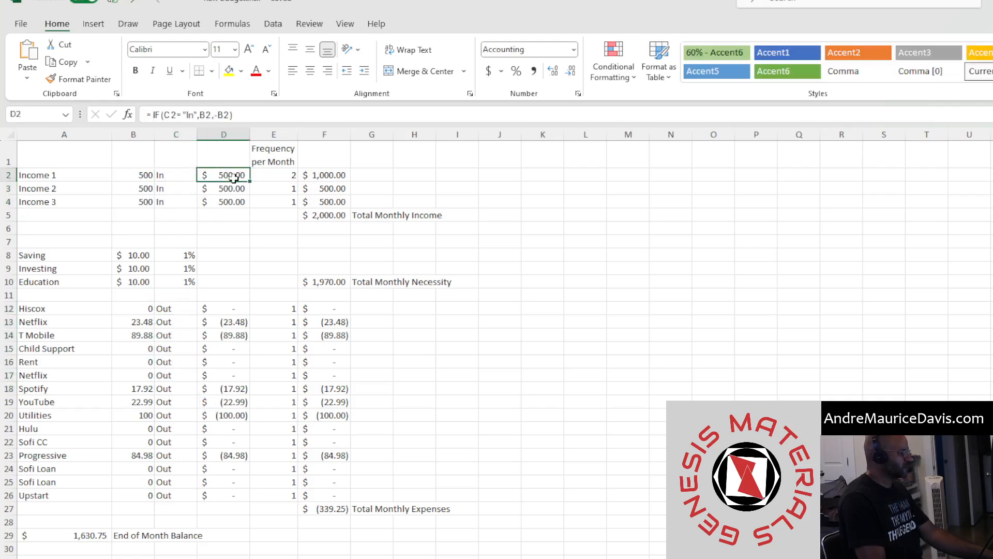
pyautogui.click(336, 179)
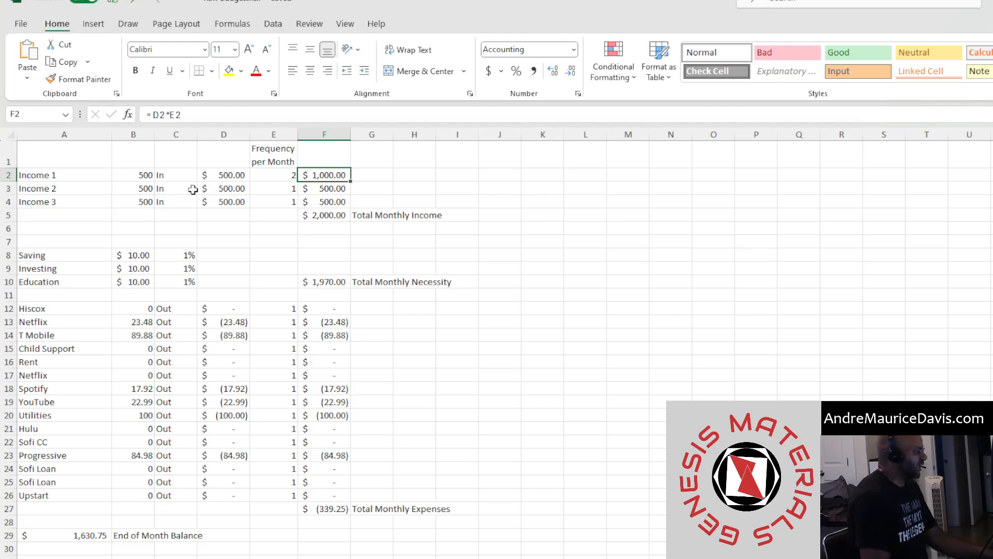
pyautogui.click(126, 188)
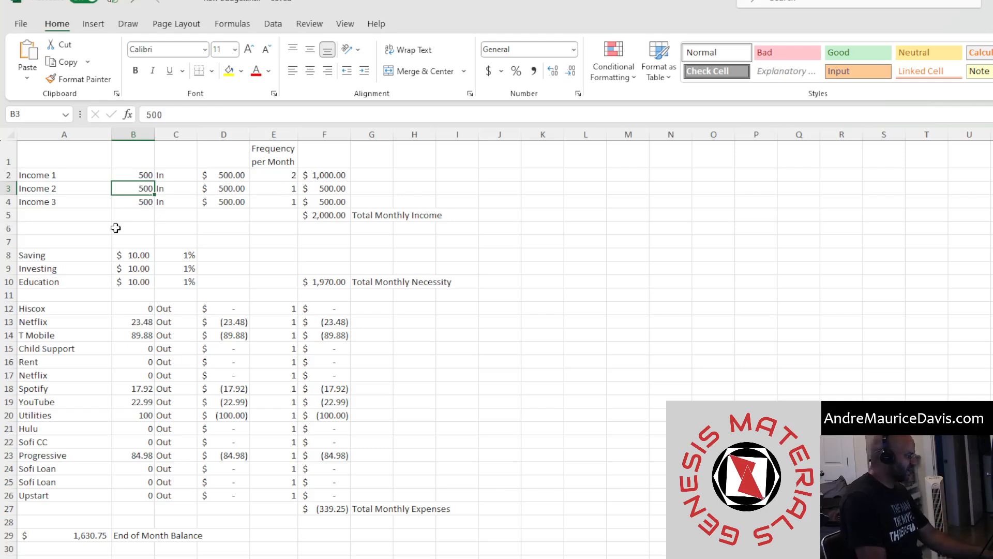
pyautogui.click(125, 204)
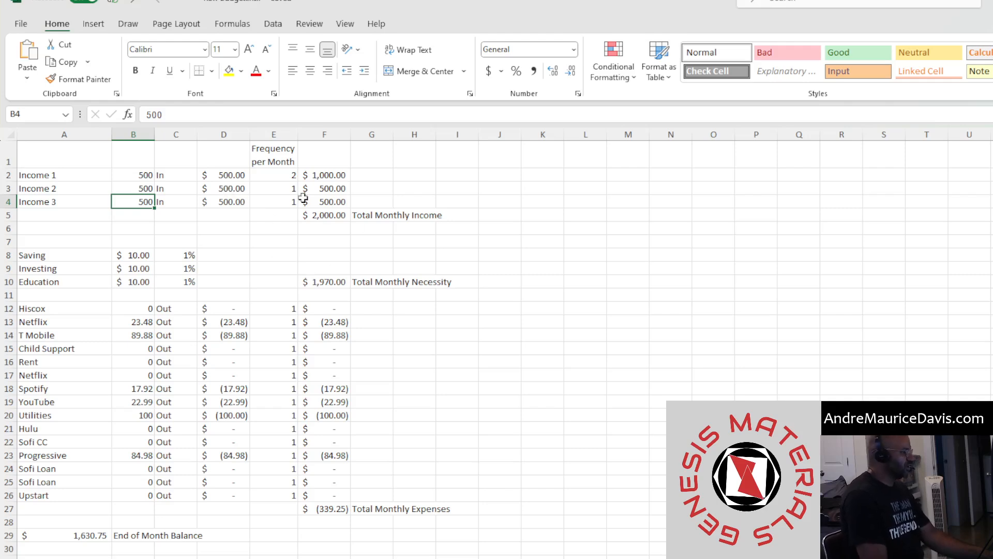
pyautogui.moveTo(338, 180); pyautogui.dragTo(337, 219)
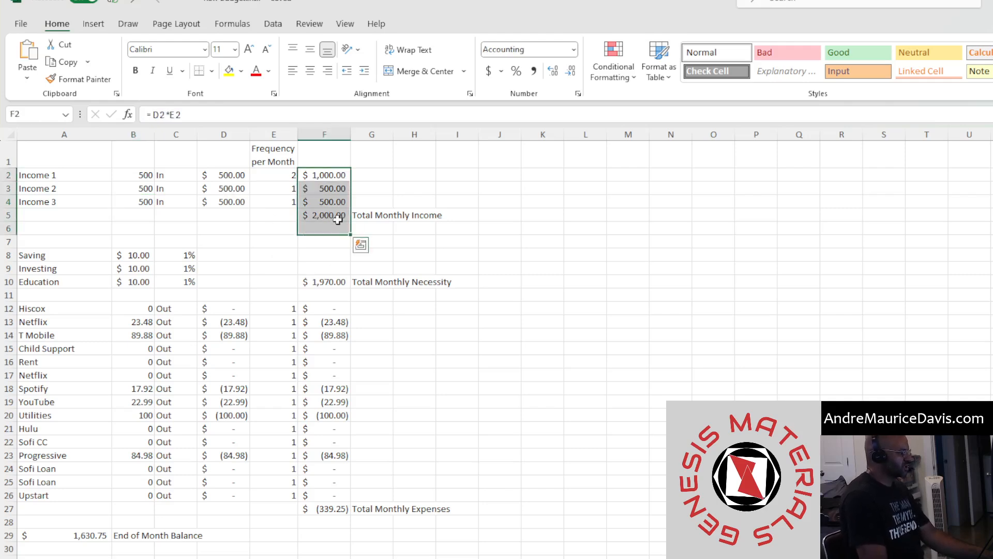
# Examine the total monthly income cell and the Saving, Investing and Education labels in the savings section
pyautogui.click(340, 217)
pyautogui.keyDown('shift'); pyautogui.click(456, 215); pyautogui.keyUp('shift')
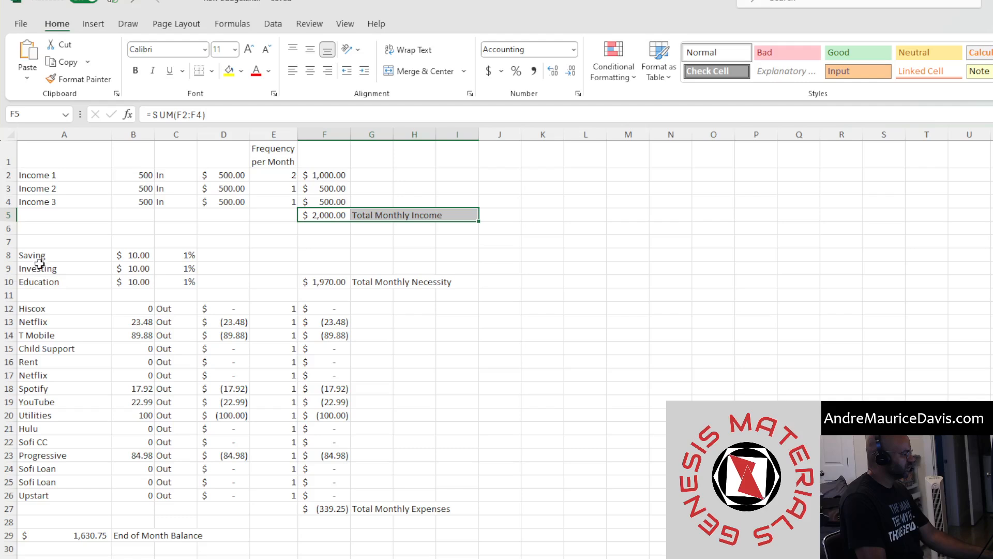
pyautogui.moveTo(38, 257); pyautogui.dragTo(450, 291)
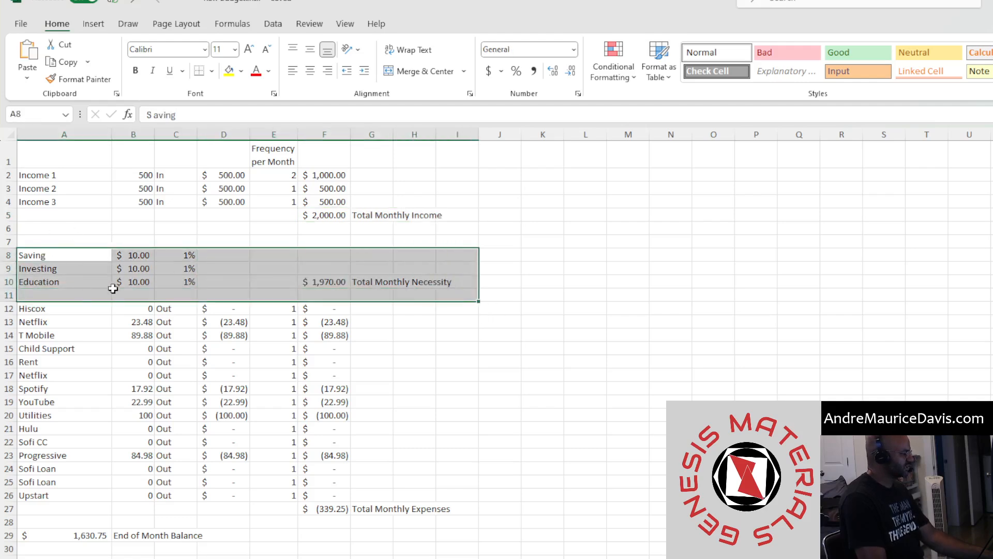
pyautogui.click(81, 258)
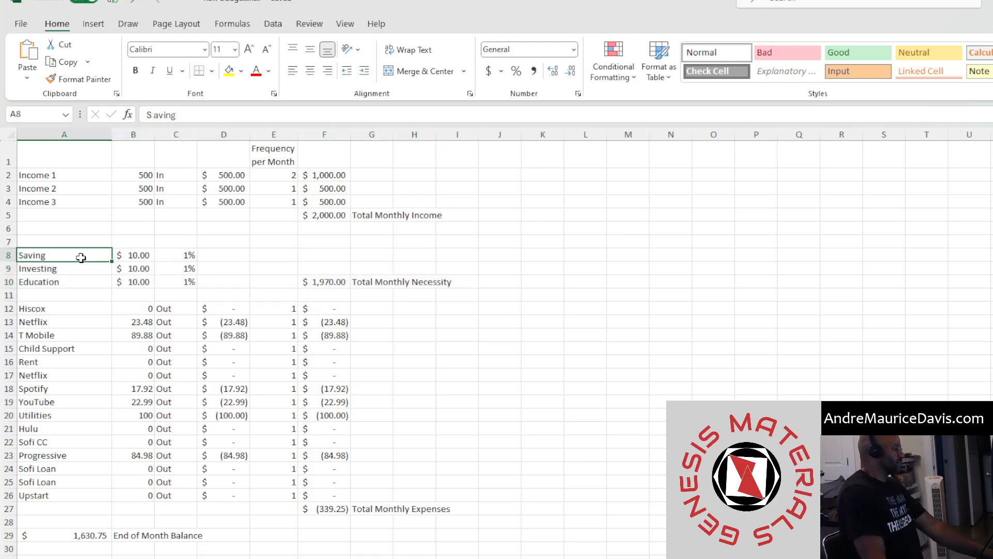
pyautogui.click(80, 270)
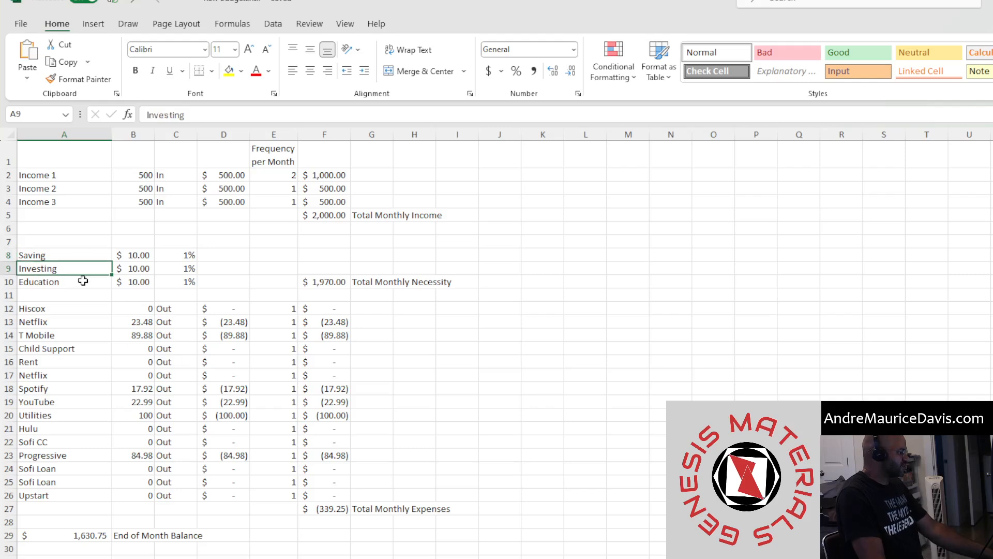
pyautogui.click(83, 282)
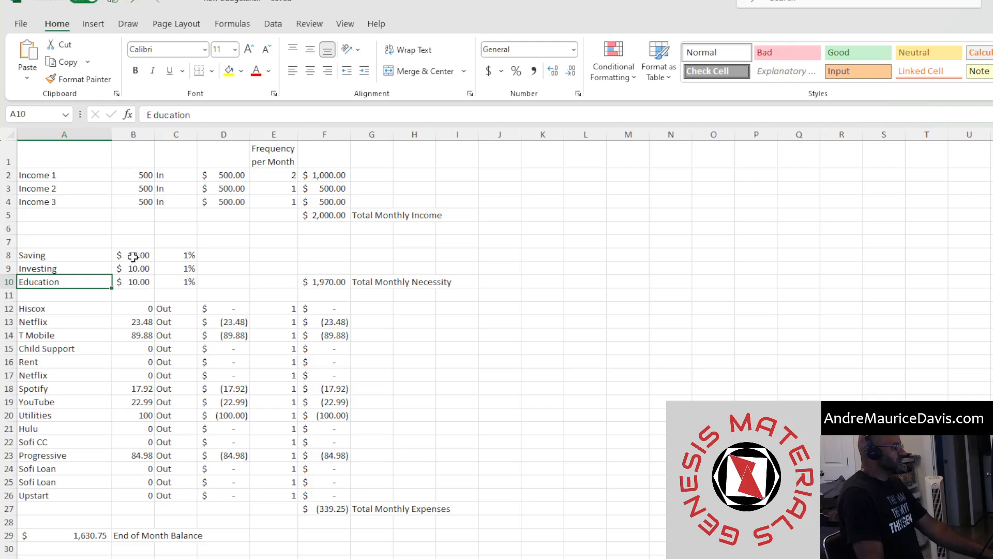
# Inspect the savings percentages and the formulas that compute each allocation amount from income
pyautogui.moveTo(185, 255); pyautogui.dragTo(195, 282)
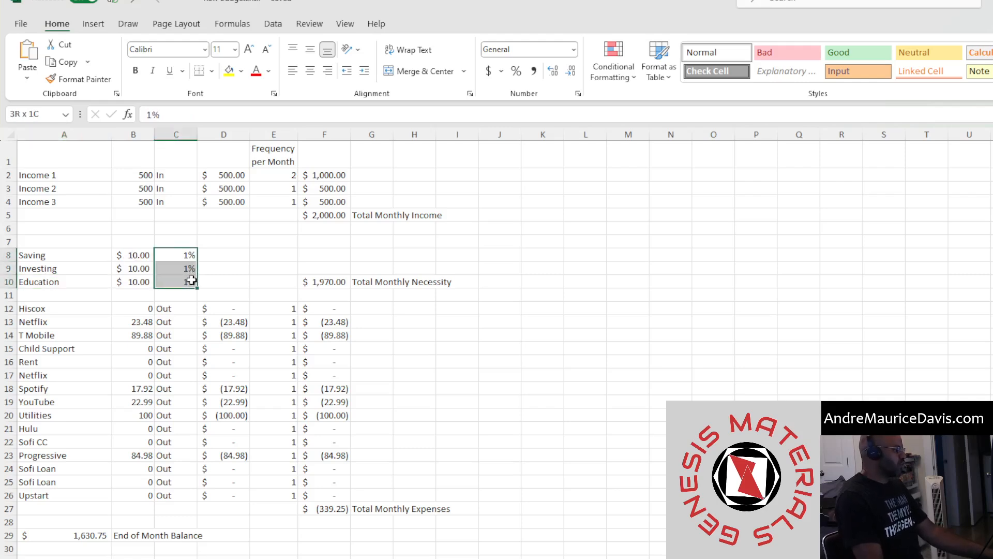
pyautogui.click(333, 216)
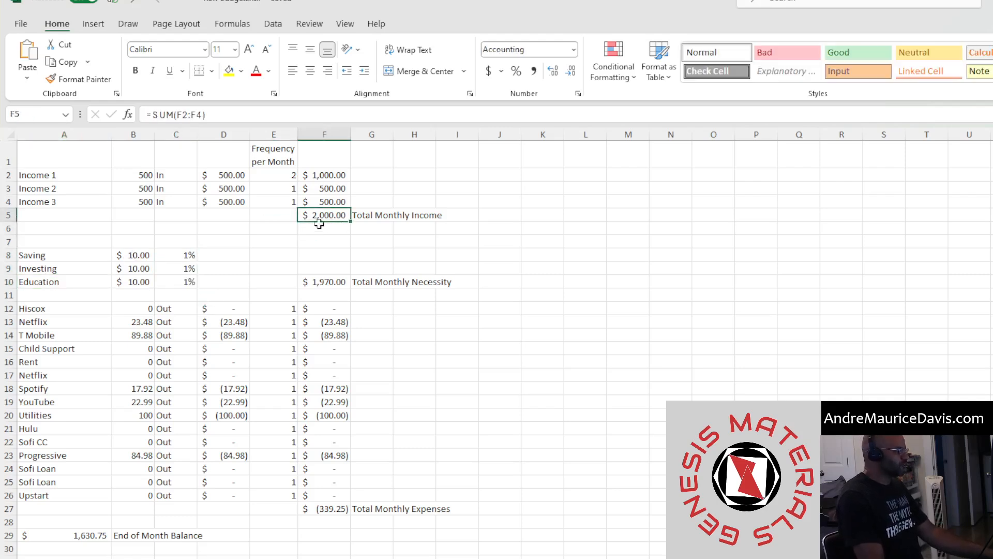
pyautogui.moveTo(186, 257); pyautogui.dragTo(194, 282)
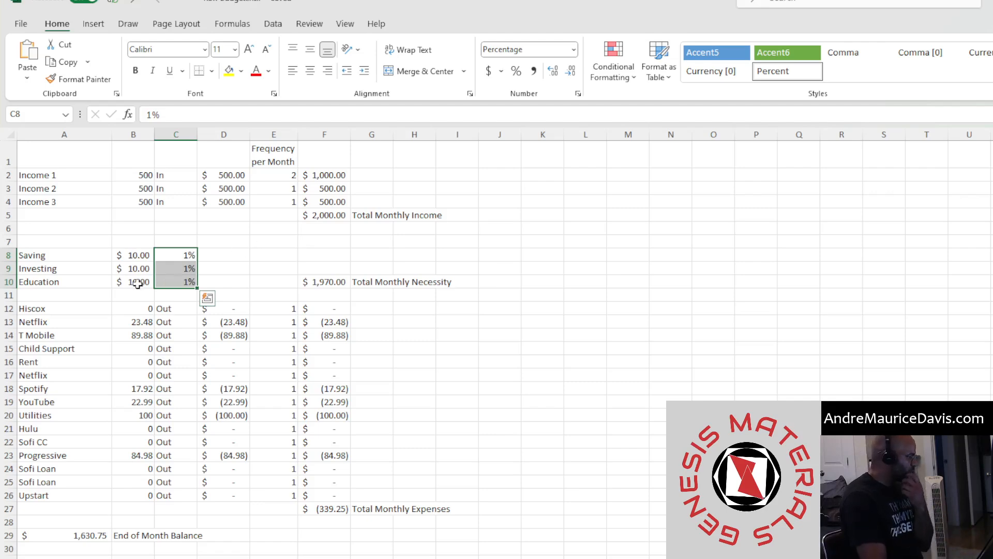
pyautogui.click(316, 219)
pyautogui.click(139, 257)
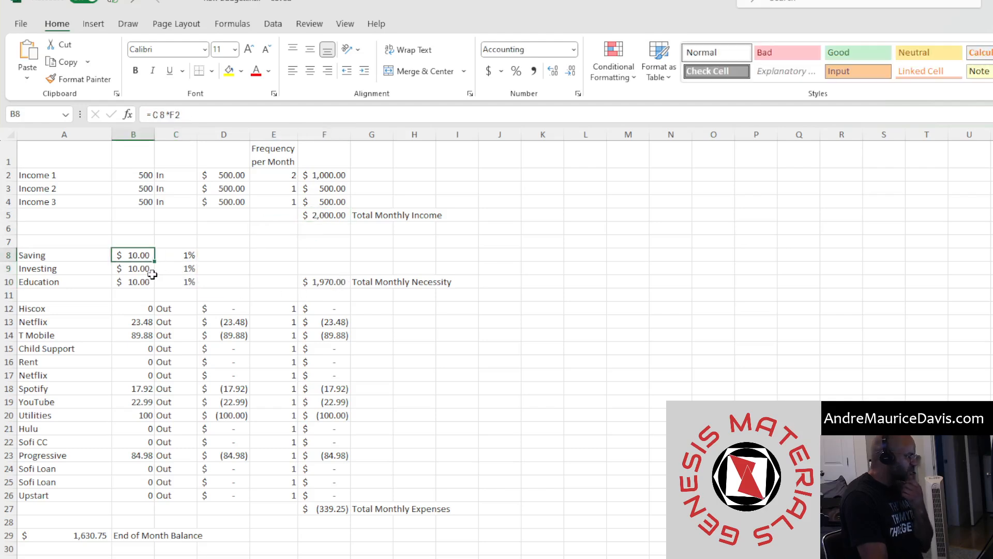
pyautogui.click(139, 271)
pyautogui.click(144, 284)
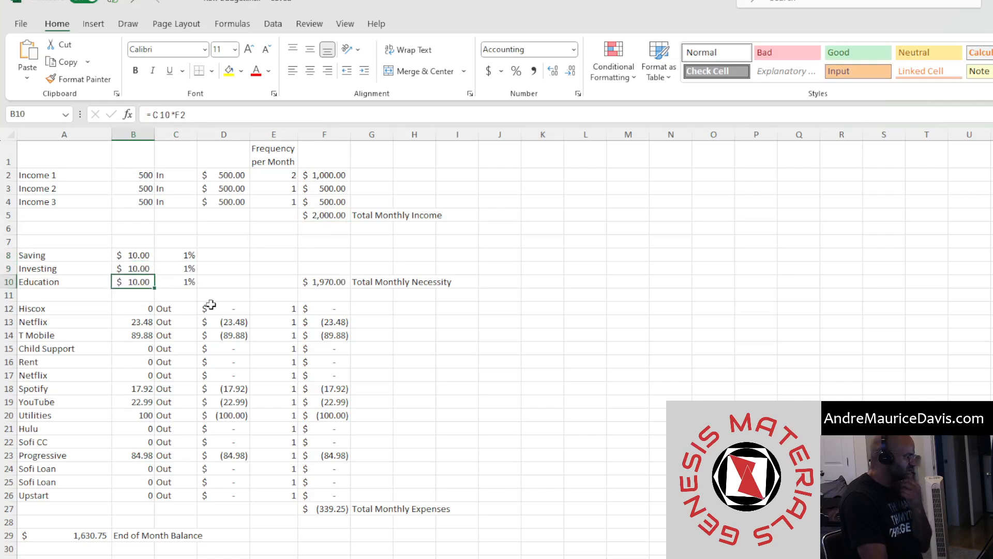
pyautogui.click(177, 257)
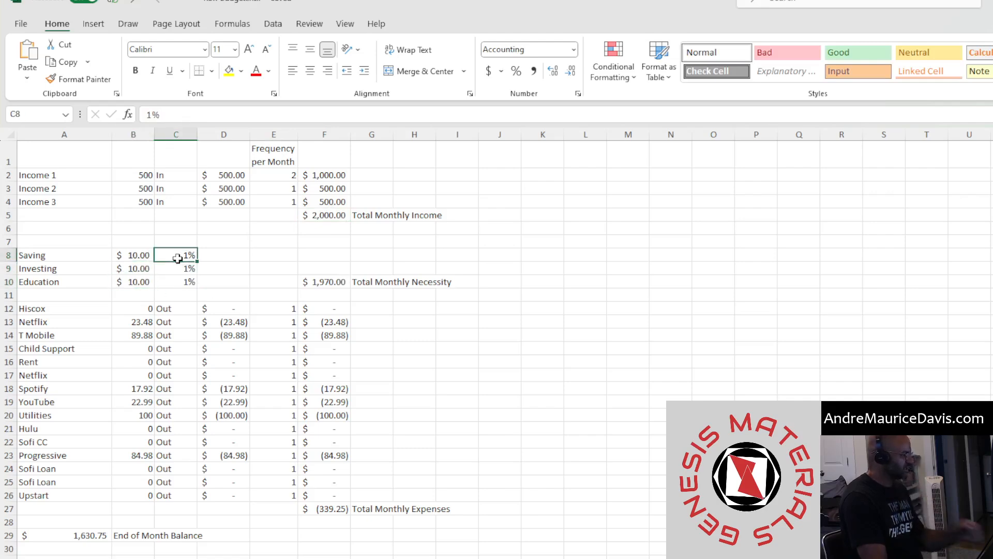
pyautogui.click(126, 256)
pyautogui.click(141, 268)
pyautogui.click(133, 283)
# Set the Saving percentage to 10%
pyautogui.click(169, 243)
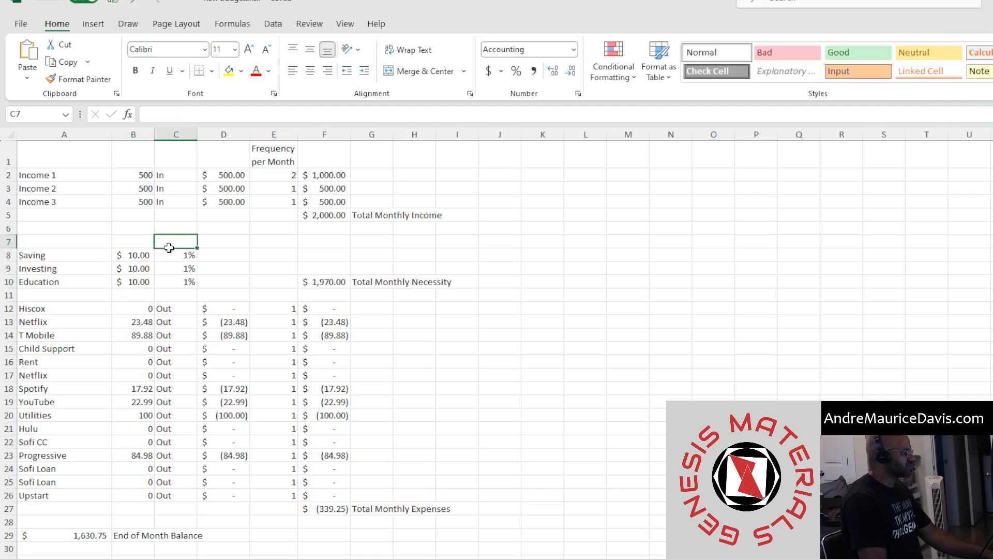
pyautogui.click(174, 256)
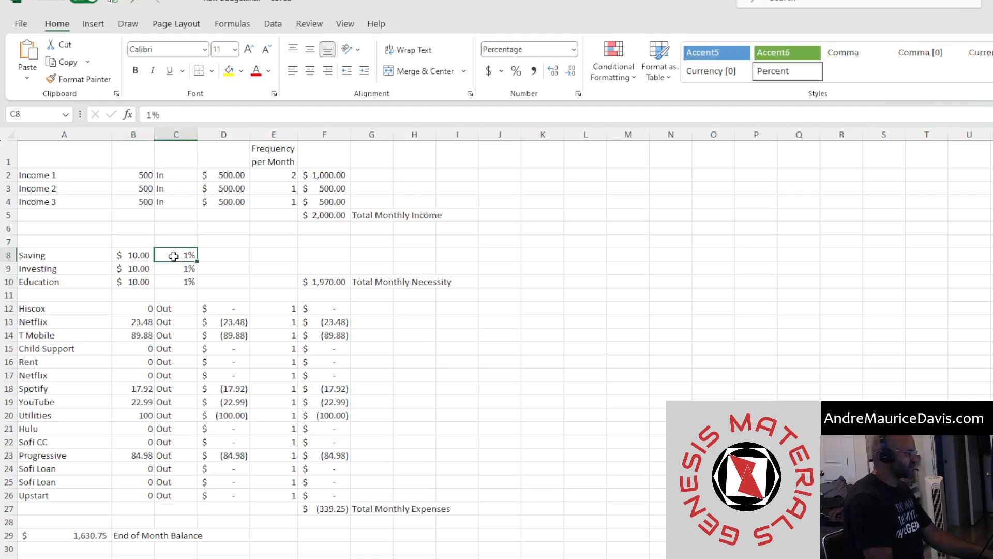
pyautogui.write('2')
pyautogui.press('Return')
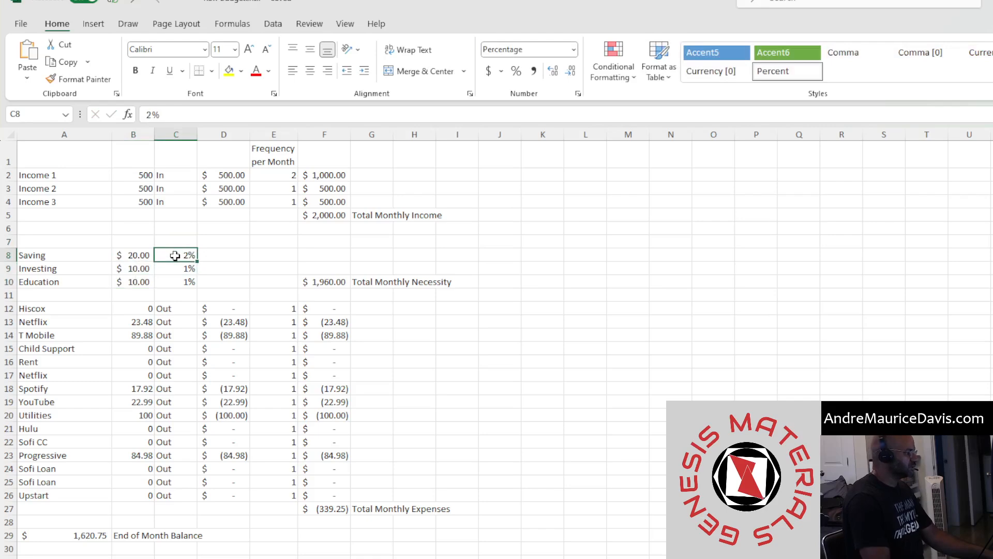
pyautogui.write('10')
pyautogui.press('Return')
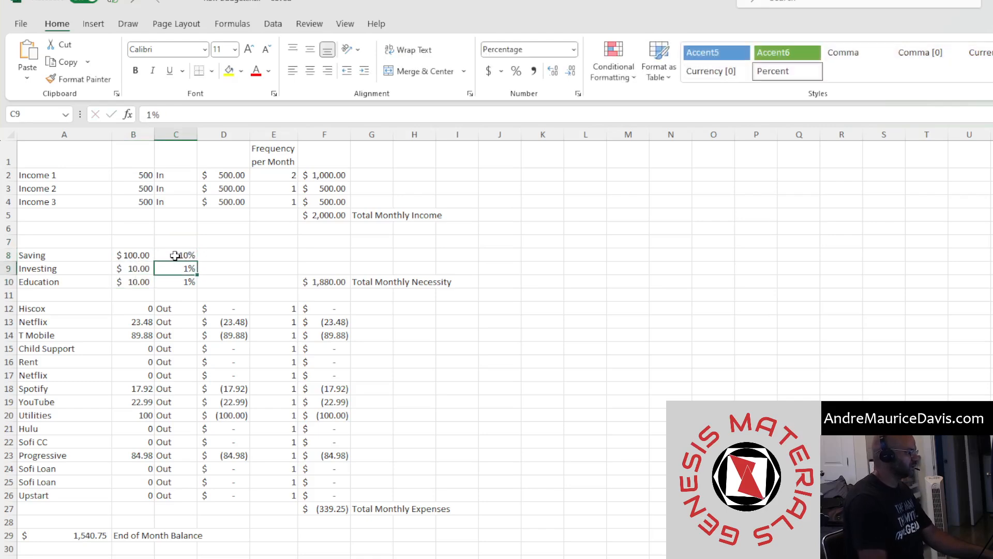
# Change the Saving amount formula to multiply its percentage by the total monthly income cell F5
pyautogui.click(141, 257)
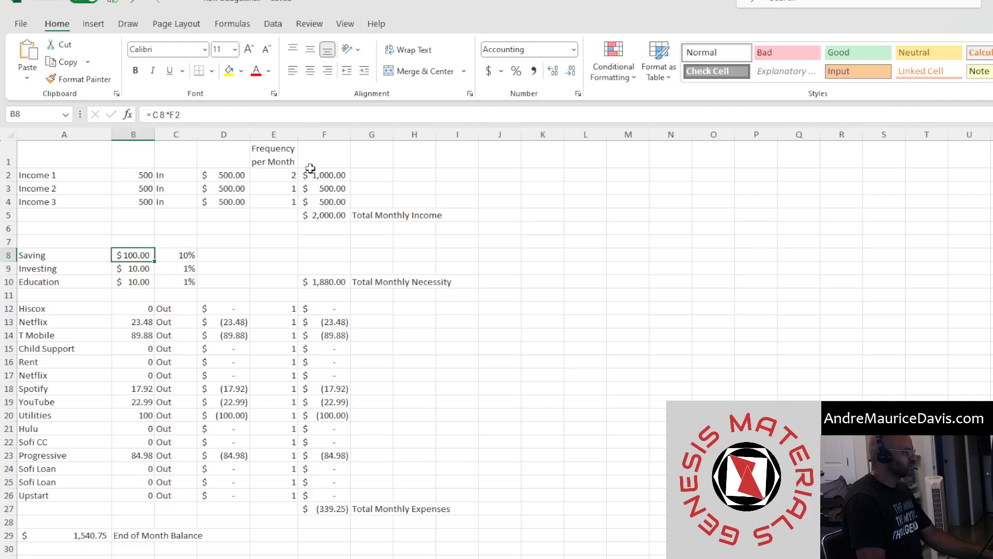
pyautogui.doubleClick(174, 115)
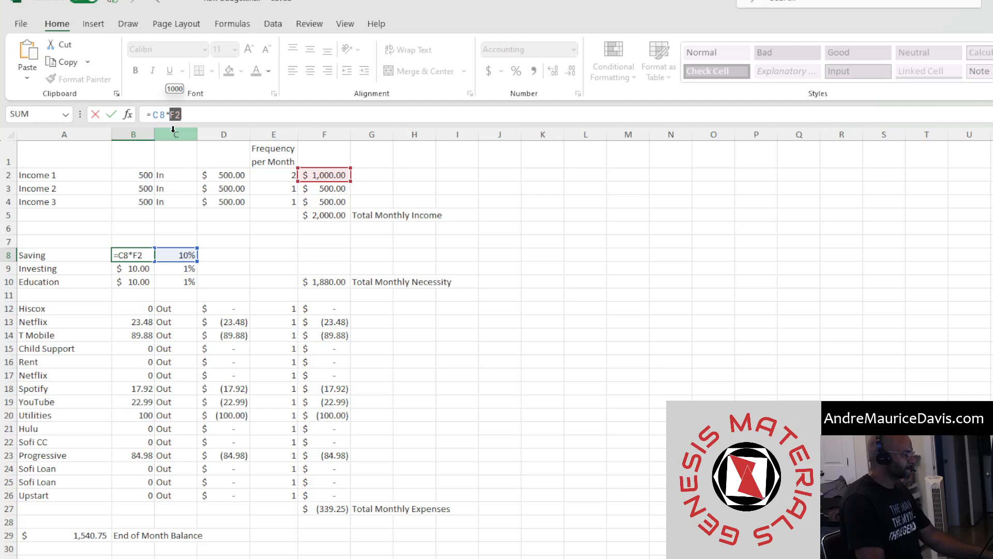
pyautogui.click(335, 216)
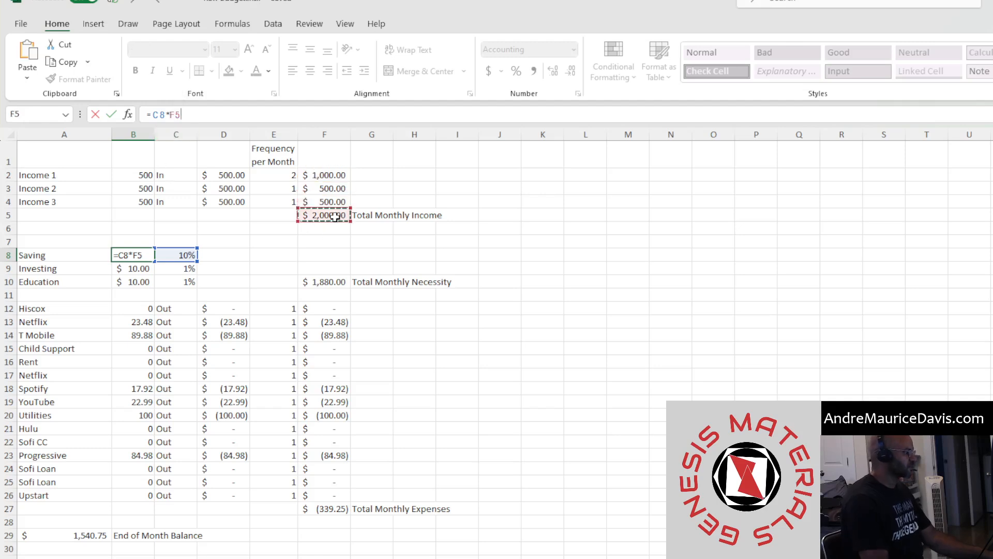
pyautogui.press('Return')
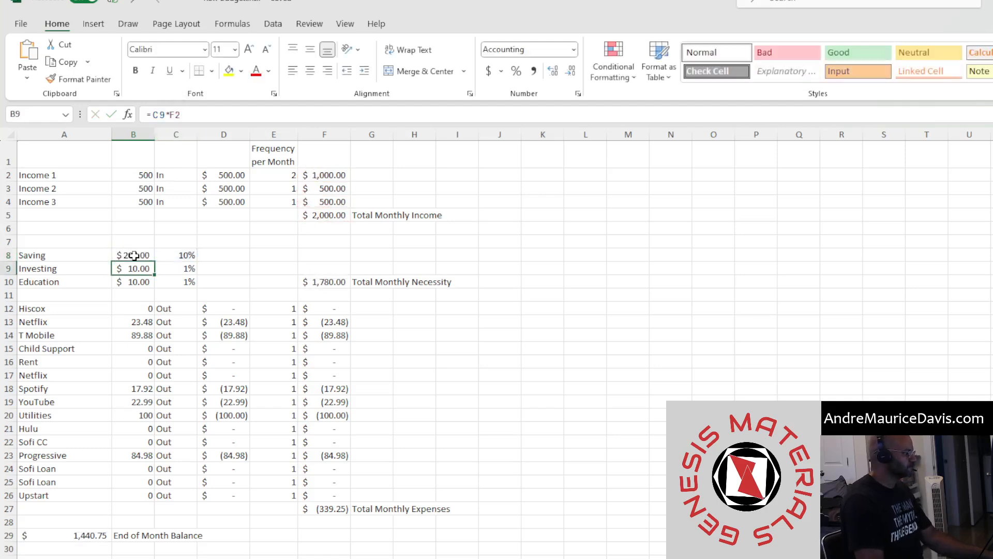
# Make the F5 reference in the Saving amount formula absolute ($F$5)
pyautogui.click(133, 255)
pyautogui.doubleClick(175, 115)
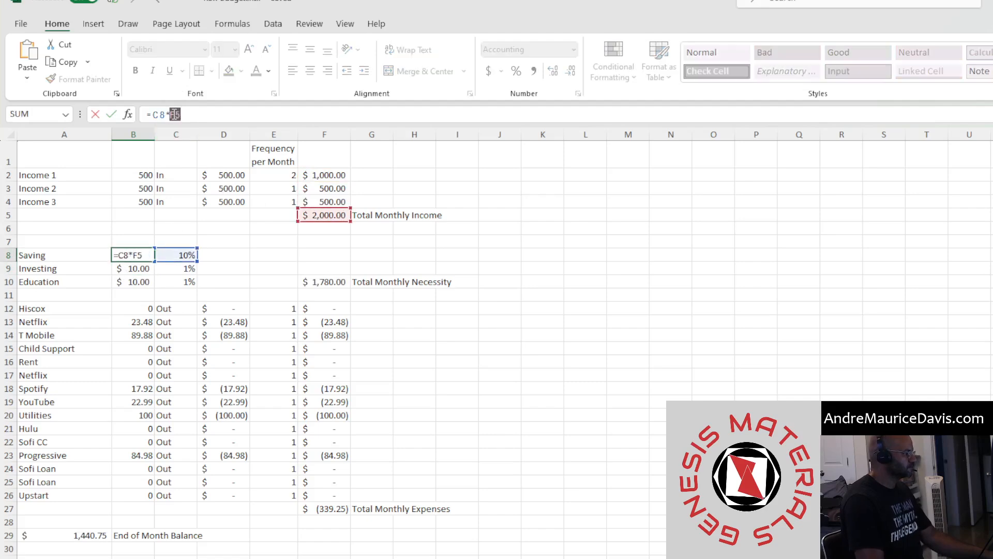
pyautogui.press('F4')
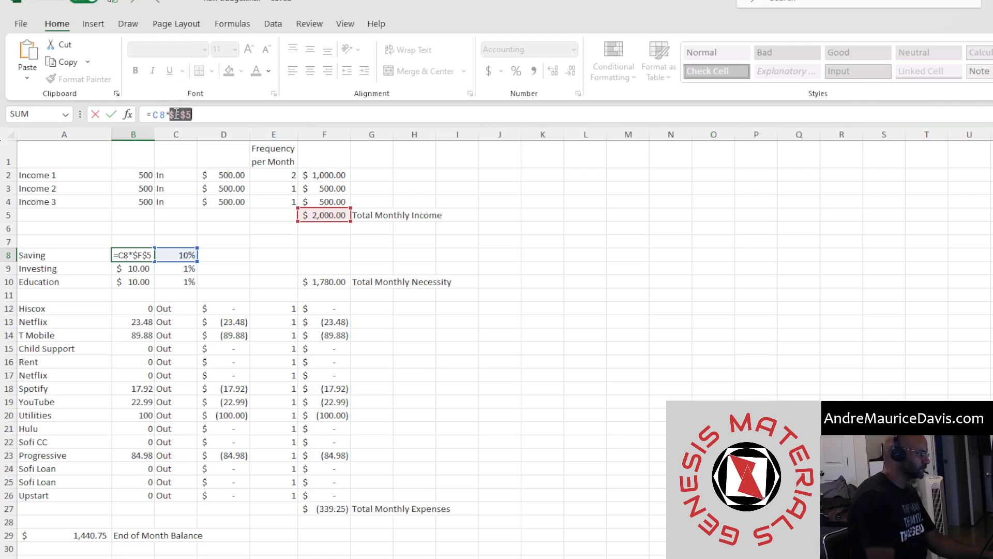
pyautogui.press('Return')
# Copy the Saving formula down to Investing and Education, and set the Saving percentage back to 1%
pyautogui.click(148, 253)
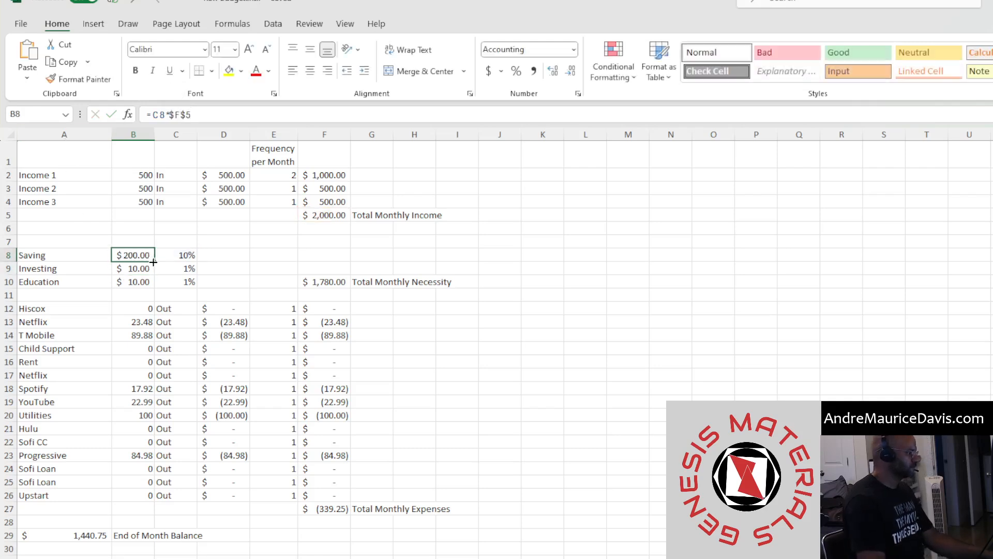
pyautogui.doubleClick(154, 262)
pyautogui.moveTo(178, 255); pyautogui.dragTo(171, 285)
pyautogui.write('1')
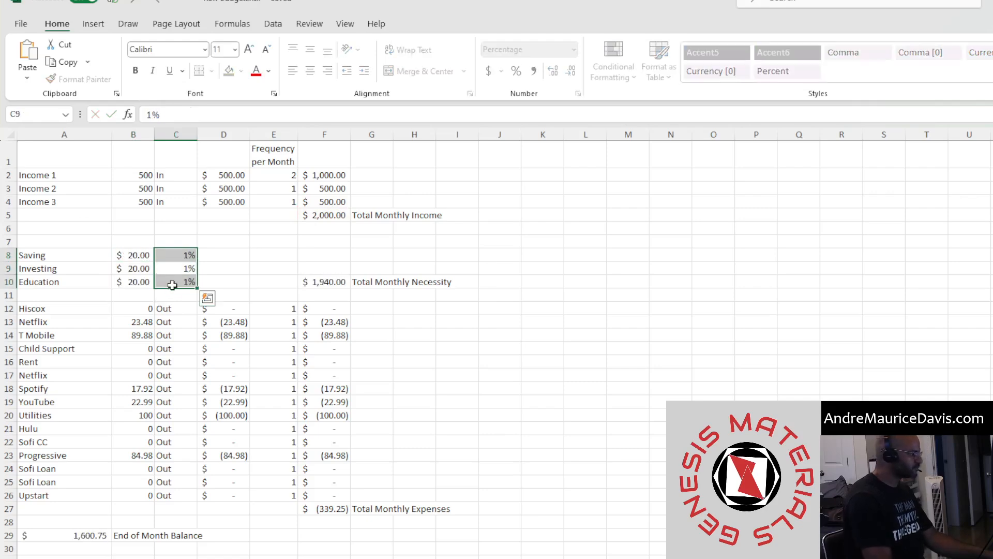
pyautogui.press('Return')
pyautogui.click(237, 242)
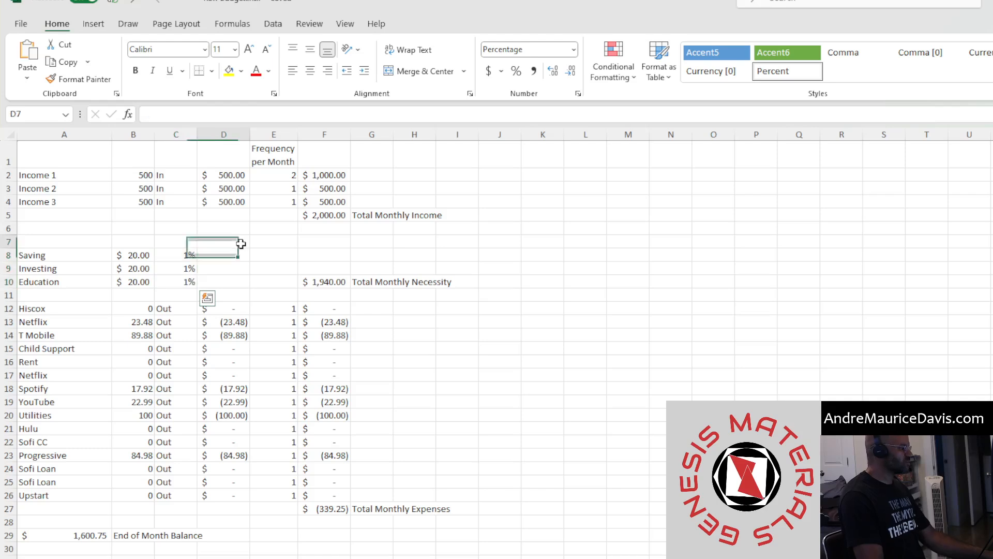
# Review the Saving formula, the total monthly necessity formula and the expense section's rows
pyautogui.click(122, 255)
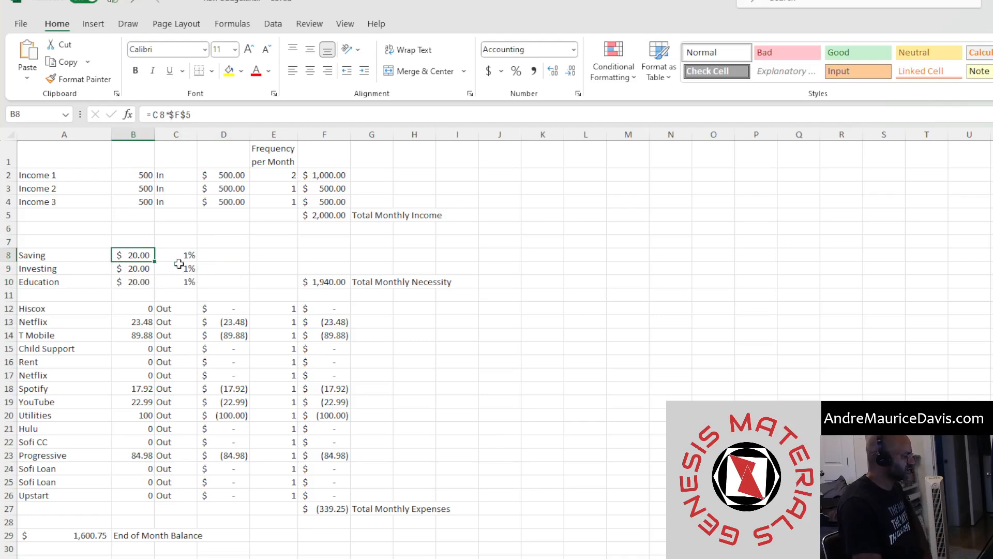
pyautogui.click(334, 282)
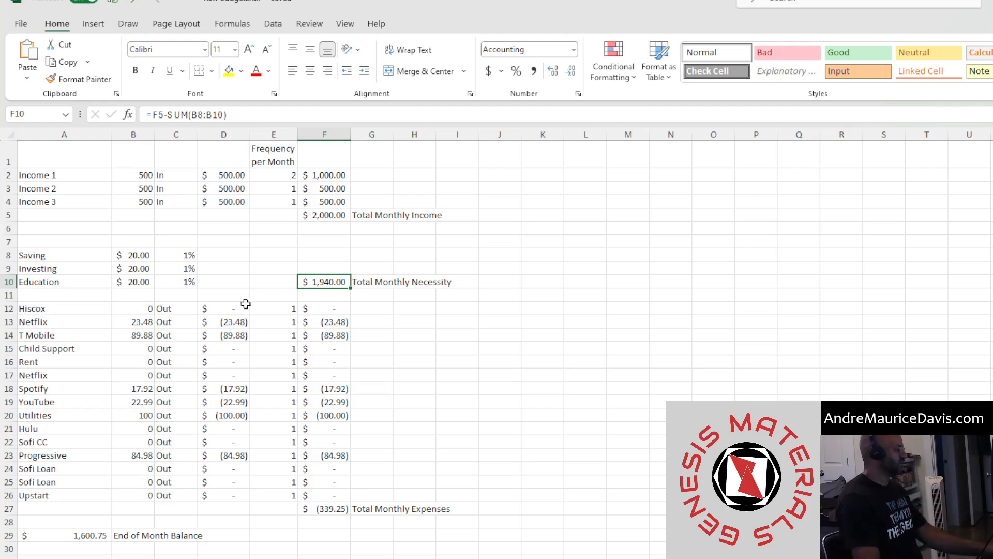
pyautogui.moveTo(38, 309); pyautogui.dragTo(451, 514)
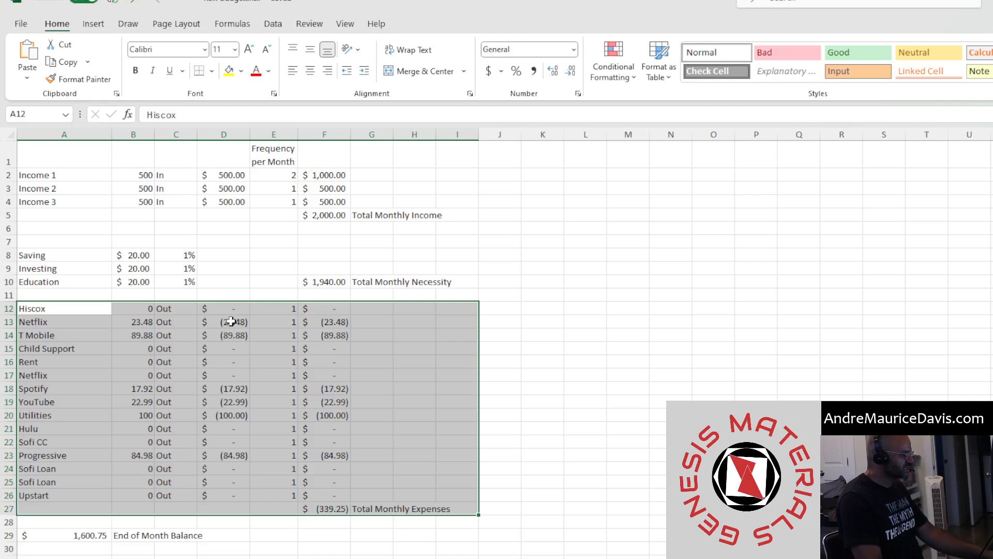
pyautogui.moveTo(231, 321); pyautogui.dragTo(334, 482)
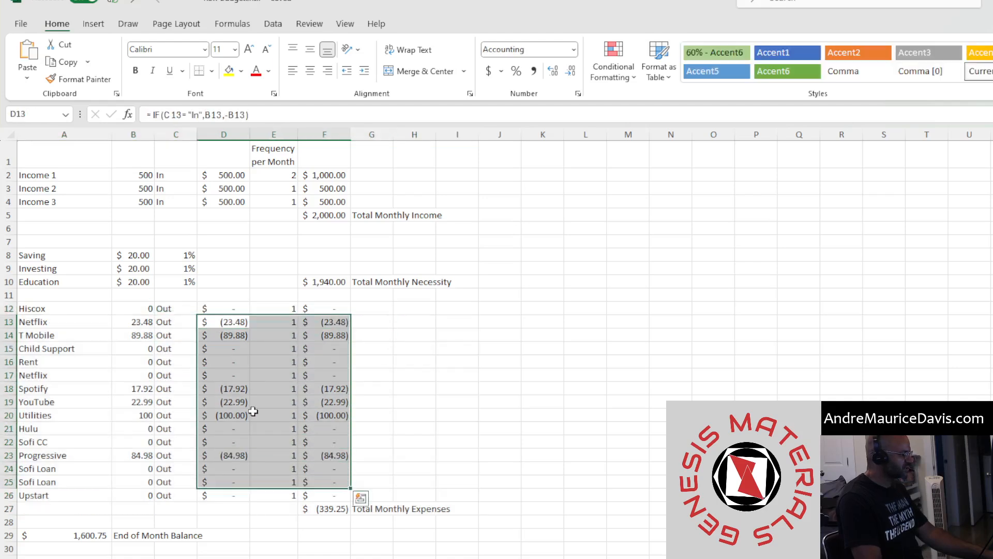
pyautogui.click(175, 308)
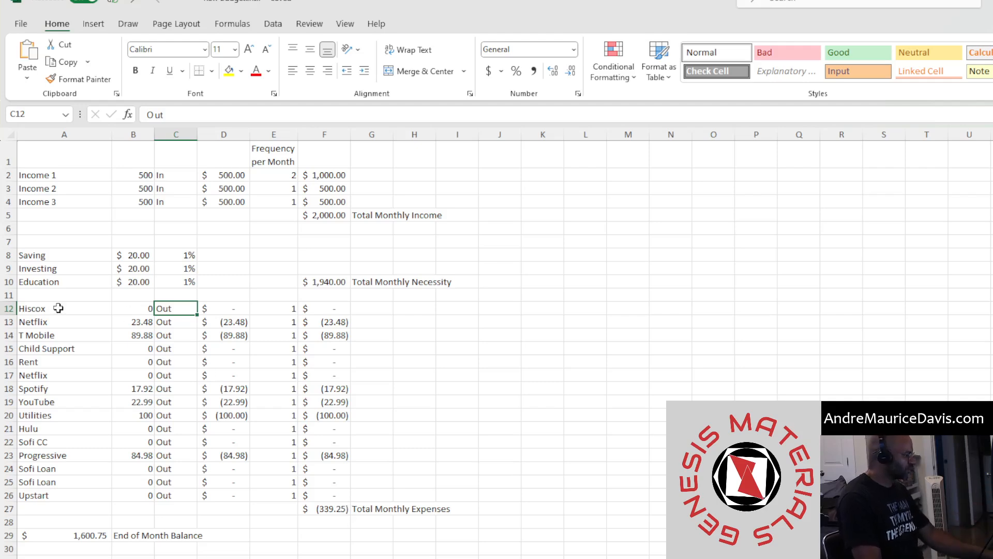
# Examine the expense names, their IF formulas, the total monthly expenses sum and the end-of-month balance
pyautogui.moveTo(58, 308); pyautogui.dragTo(53, 494)
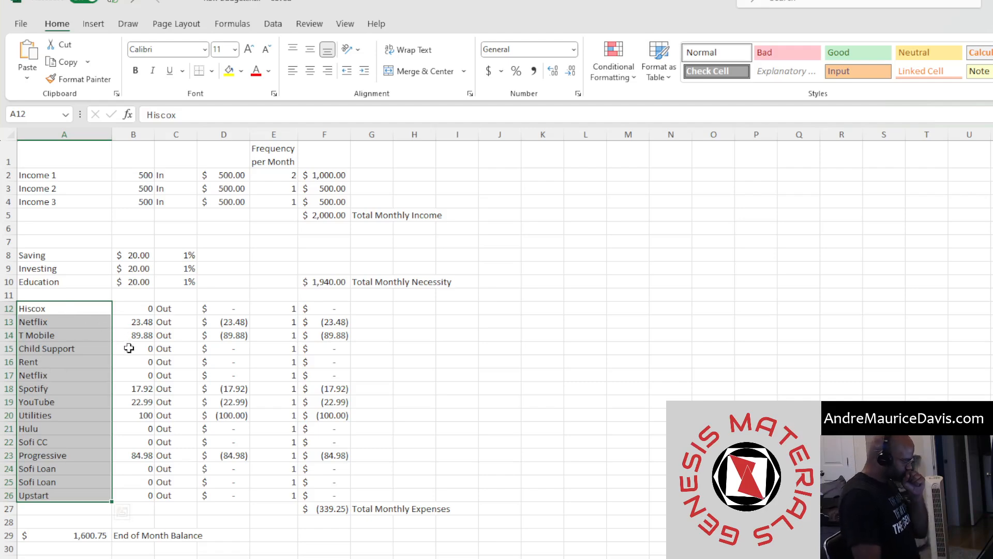
pyautogui.moveTo(225, 308); pyautogui.dragTo(308, 494)
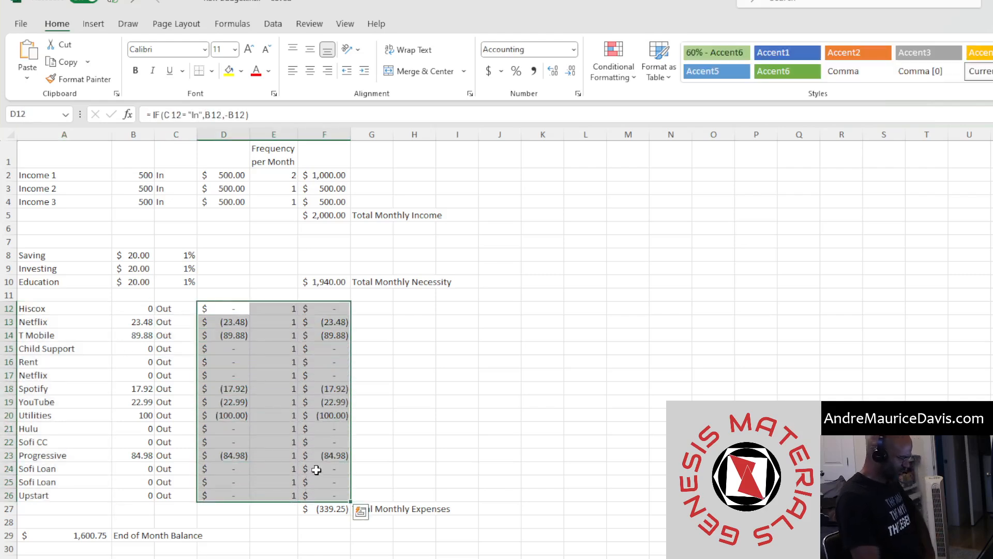
pyautogui.click(386, 403)
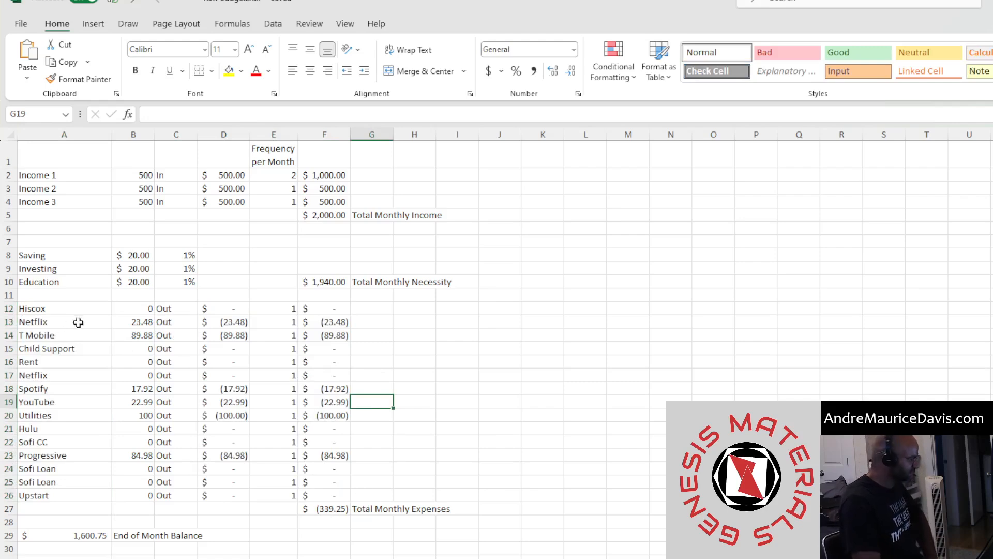
pyautogui.click(342, 510)
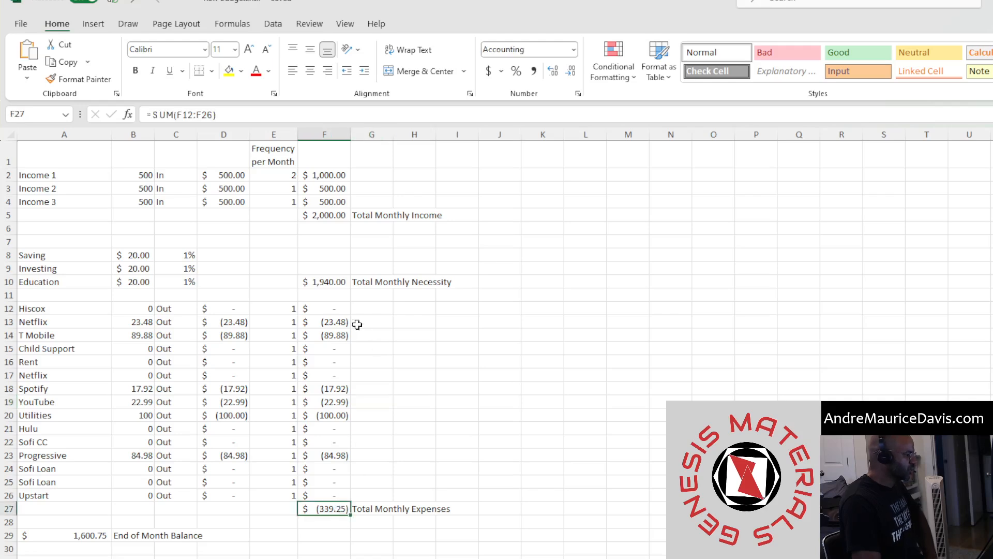
pyautogui.moveTo(326, 309); pyautogui.dragTo(313, 496)
pyautogui.click(315, 509)
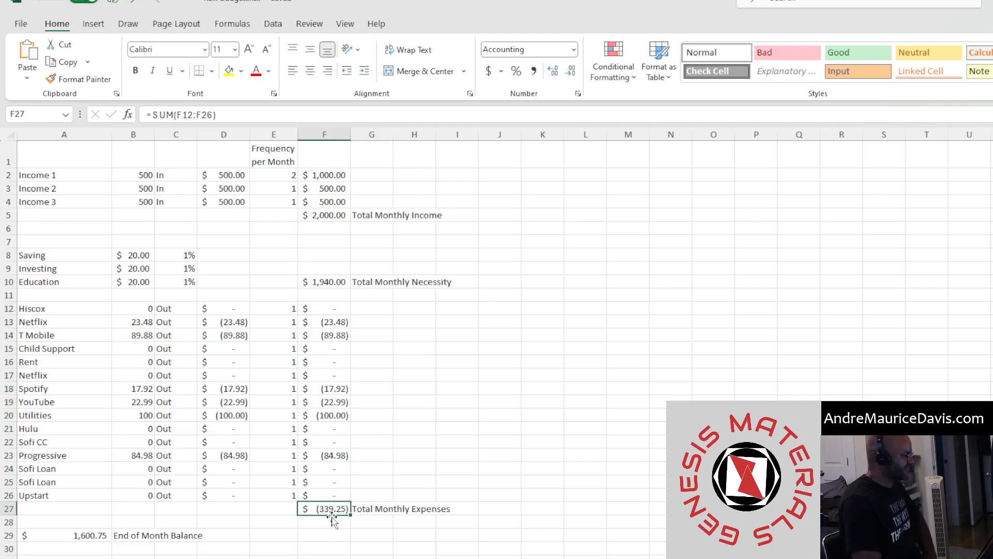
pyautogui.moveTo(80, 537); pyautogui.dragTo(193, 539)
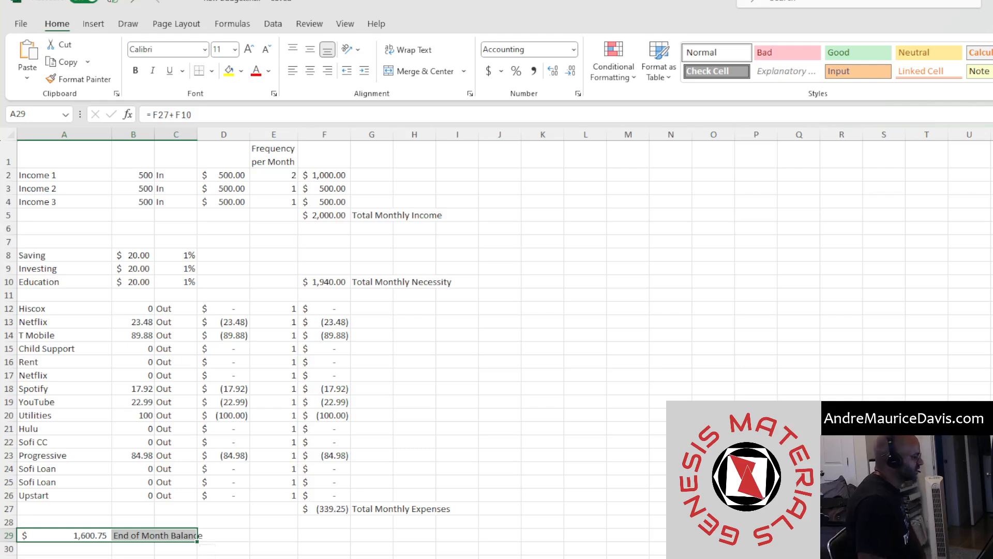
# Enter 500 as the Rent expense amount
pyautogui.click(83, 537)
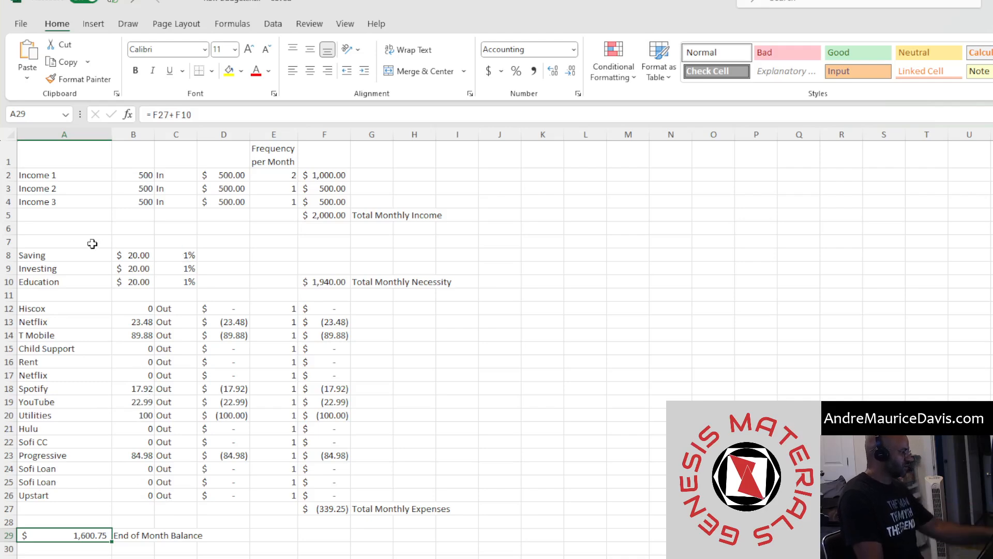
pyautogui.moveTo(128, 312); pyautogui.dragTo(118, 497)
pyautogui.moveTo(50, 310); pyautogui.dragTo(117, 494)
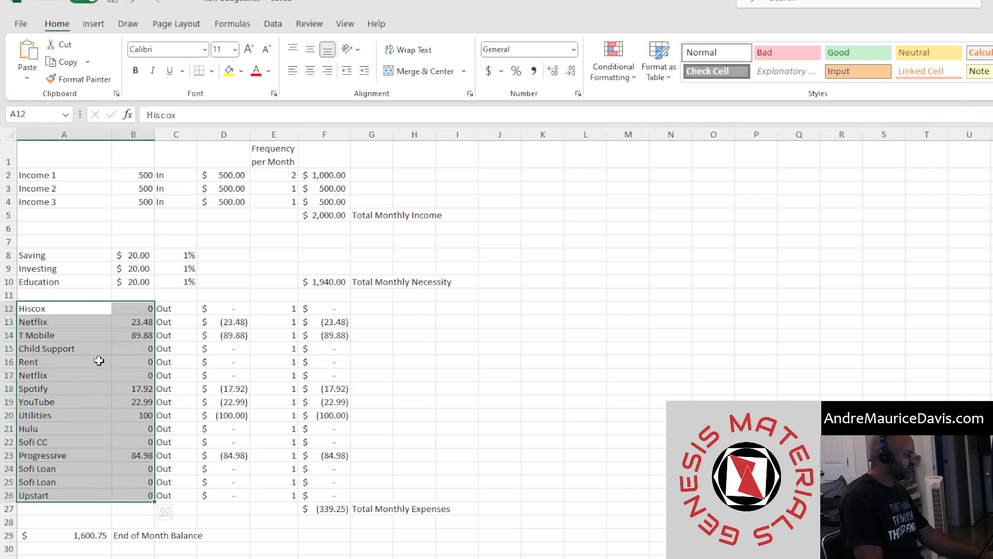
pyautogui.click(136, 364)
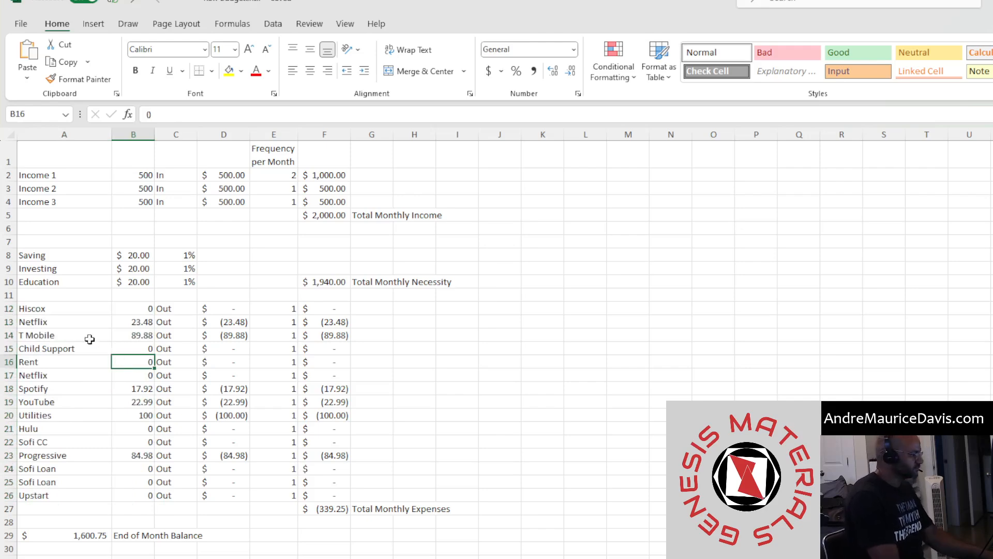
pyautogui.write('500')
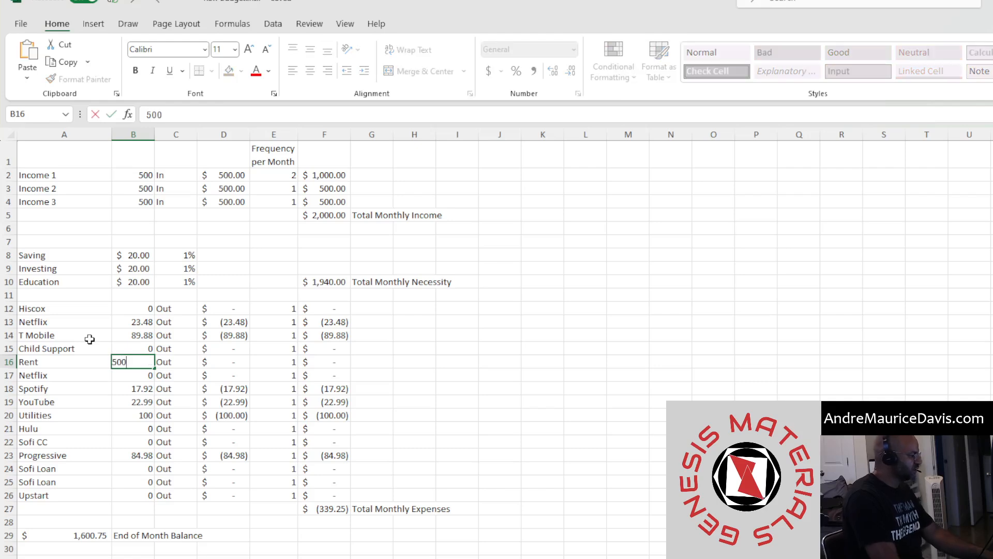
pyautogui.press('Return')
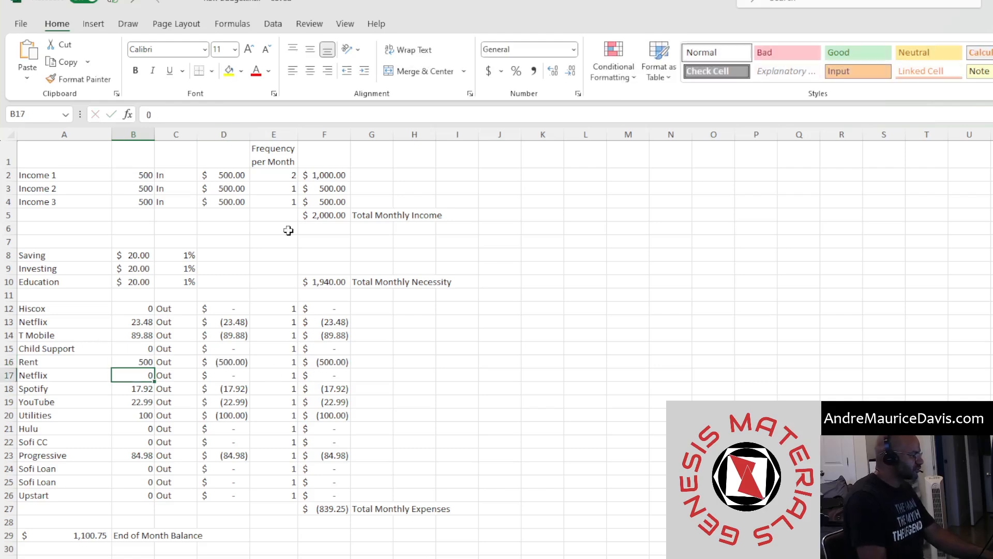
# Review the expense frequency column and the amounts of several expense rows
pyautogui.click(279, 362)
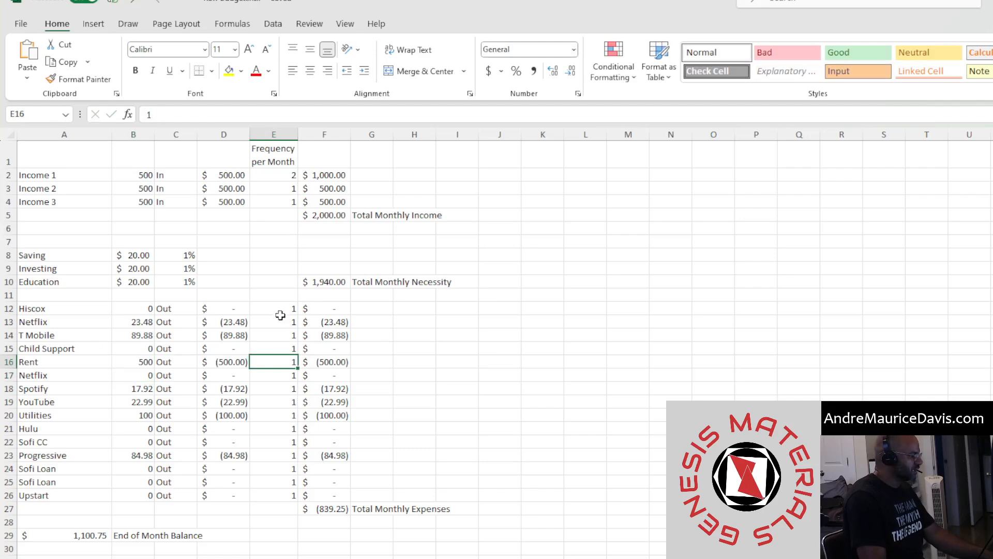
pyautogui.moveTo(280, 315); pyautogui.dragTo(286, 509)
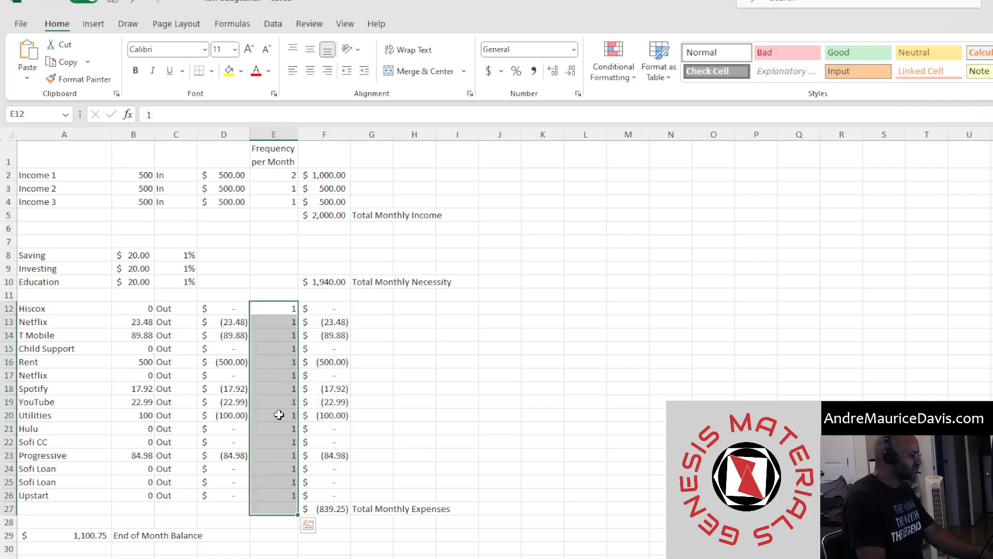
pyautogui.click(282, 481)
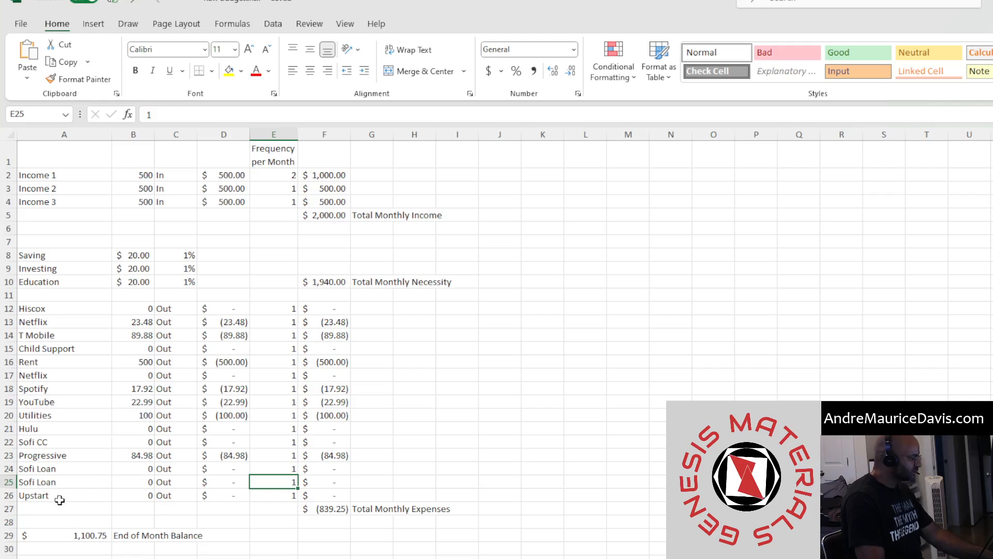
pyautogui.click(33, 495)
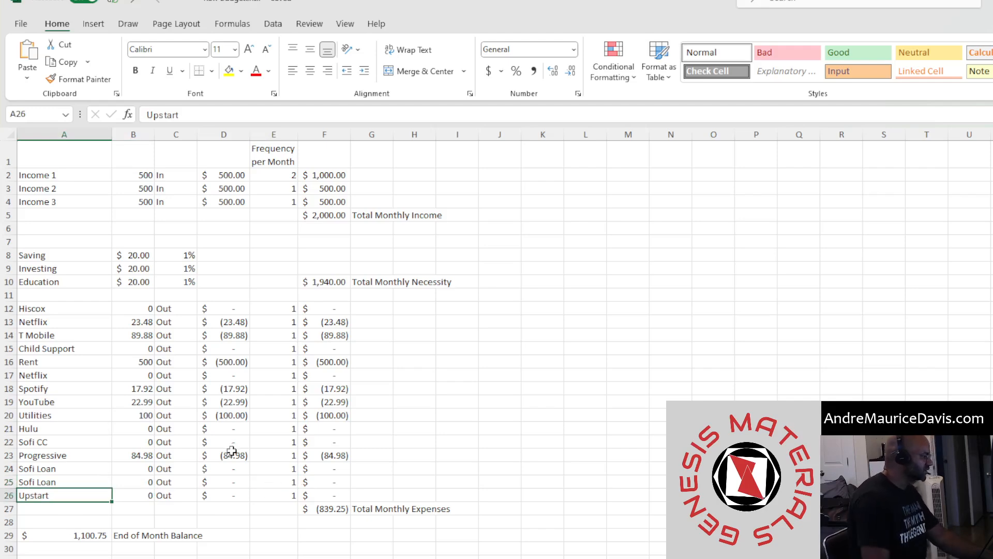
pyautogui.click(66, 334)
pyautogui.click(125, 339)
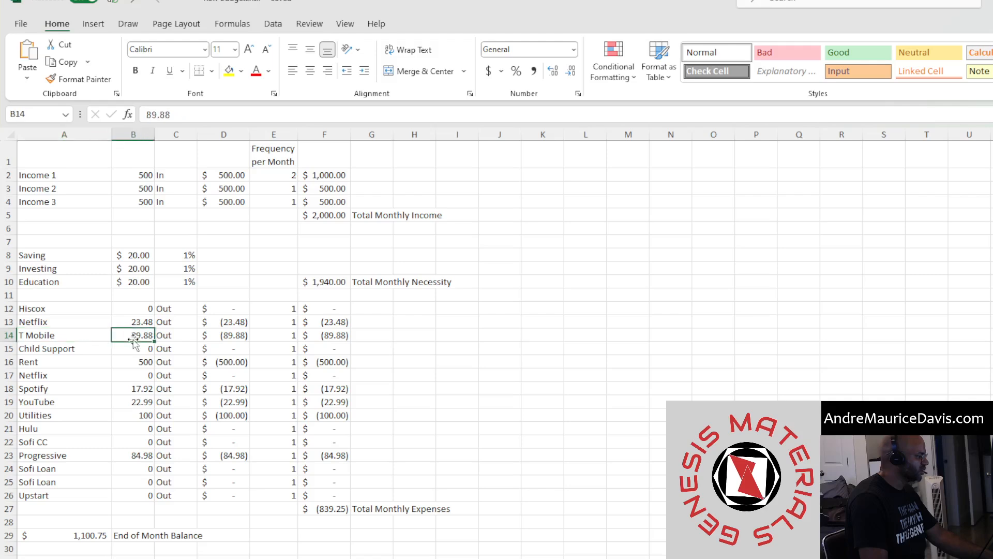
pyautogui.click(59, 325)
pyautogui.click(129, 324)
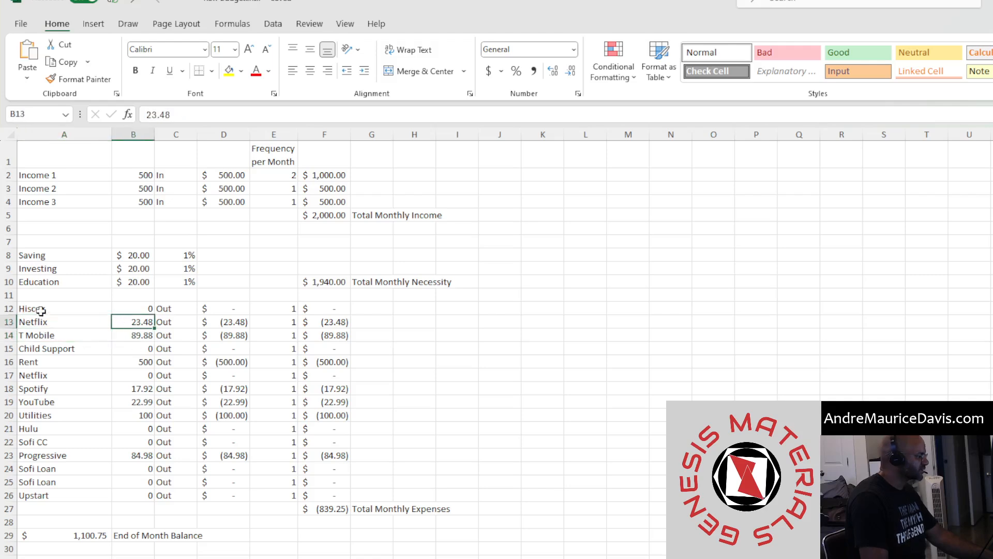
pyautogui.click(46, 309)
pyautogui.click(130, 305)
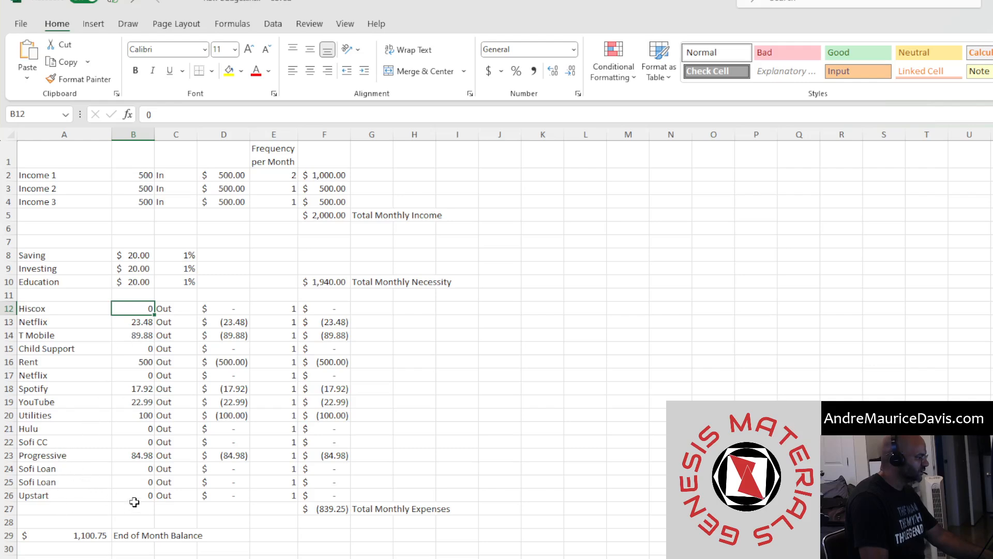
# Enter 300 as the first Sofi Loan amount
pyautogui.click(135, 471)
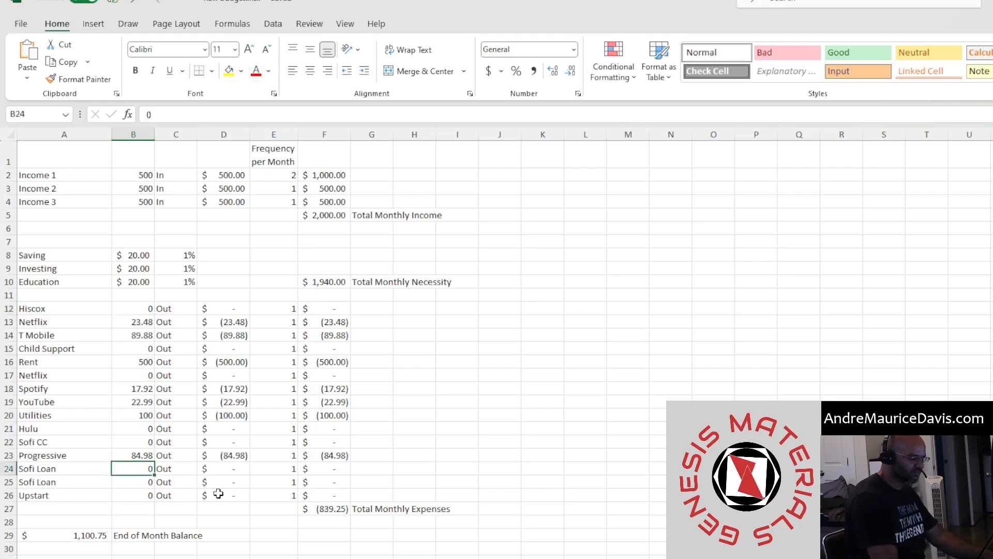
pyautogui.write('300')
pyautogui.press('Return')
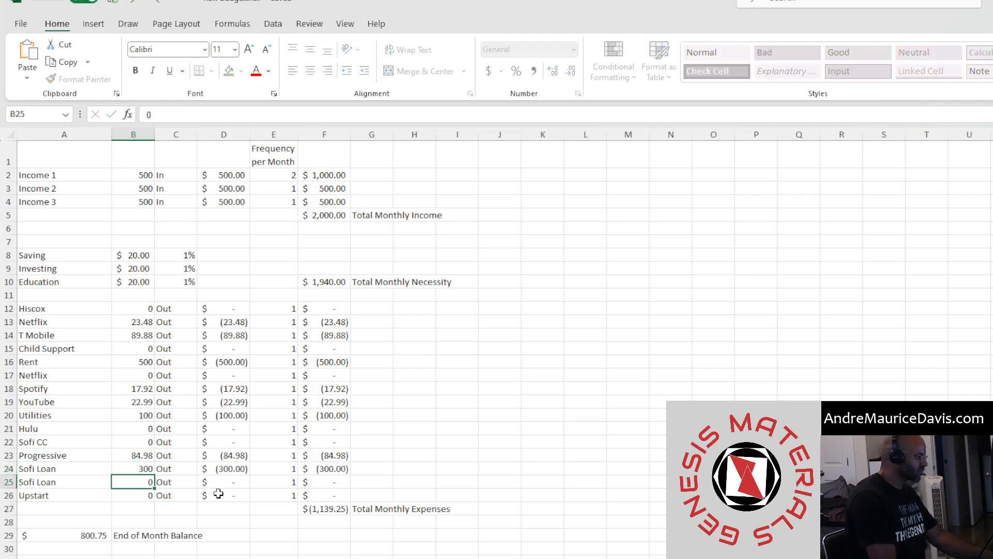
# Enter 200 as the Sofi CC amount and check the end-of-month balance
pyautogui.click(137, 442)
pyautogui.write('200')
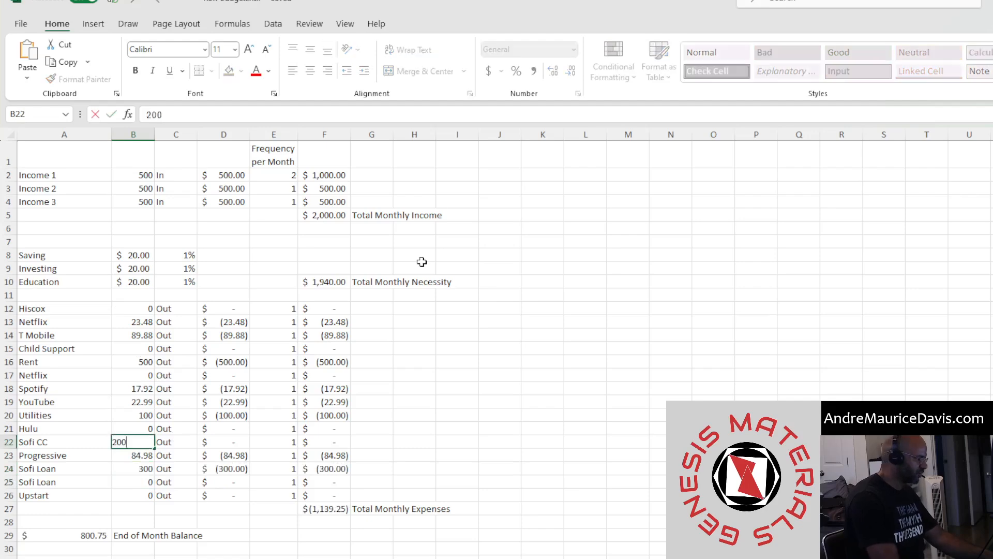
pyautogui.press('Return')
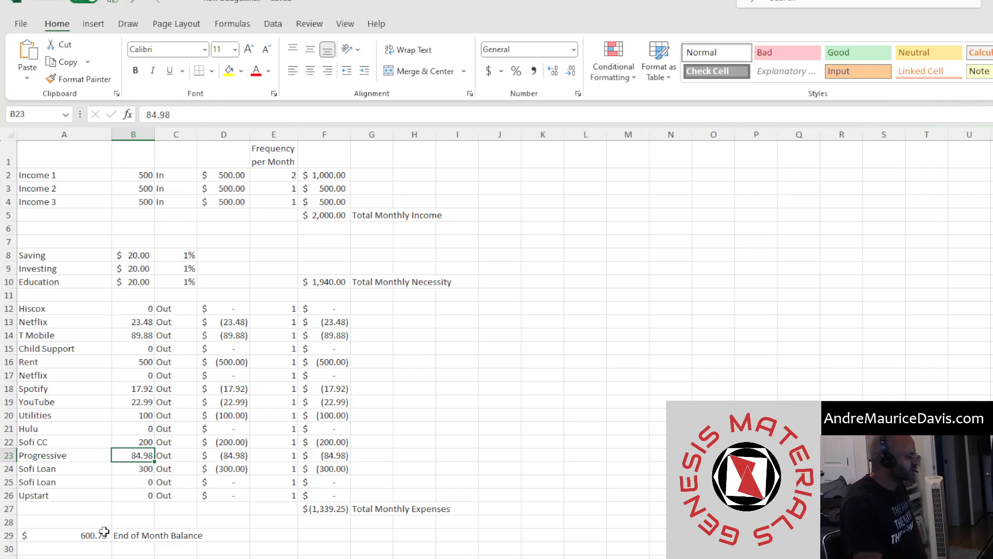
pyautogui.click(82, 539)
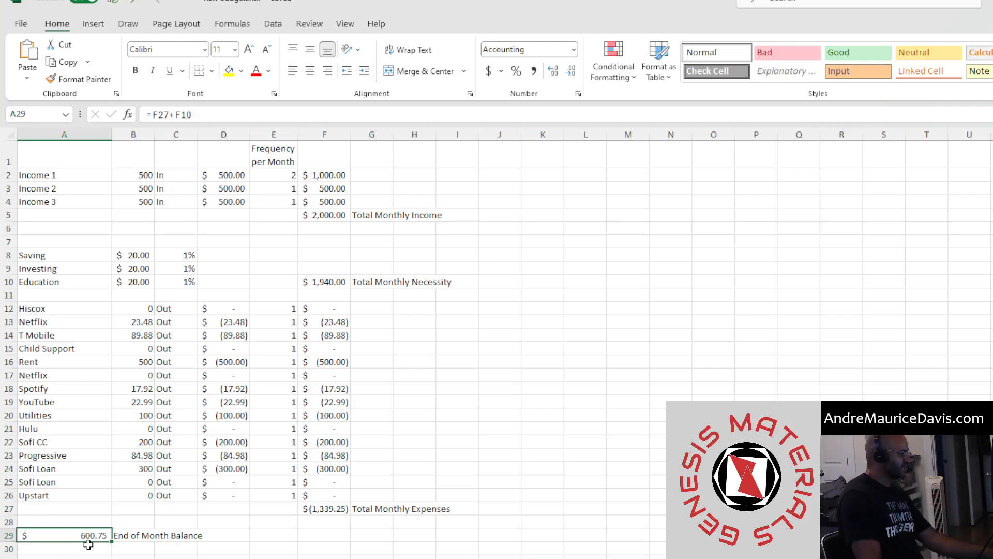
# Set the first Sofi Loan amount to 800
pyautogui.click(133, 468)
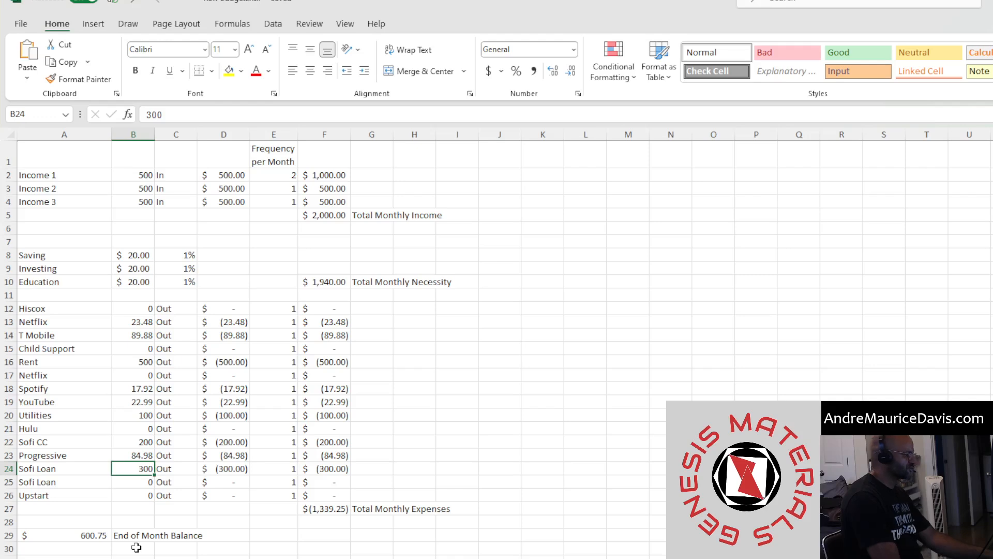
pyautogui.write('800')
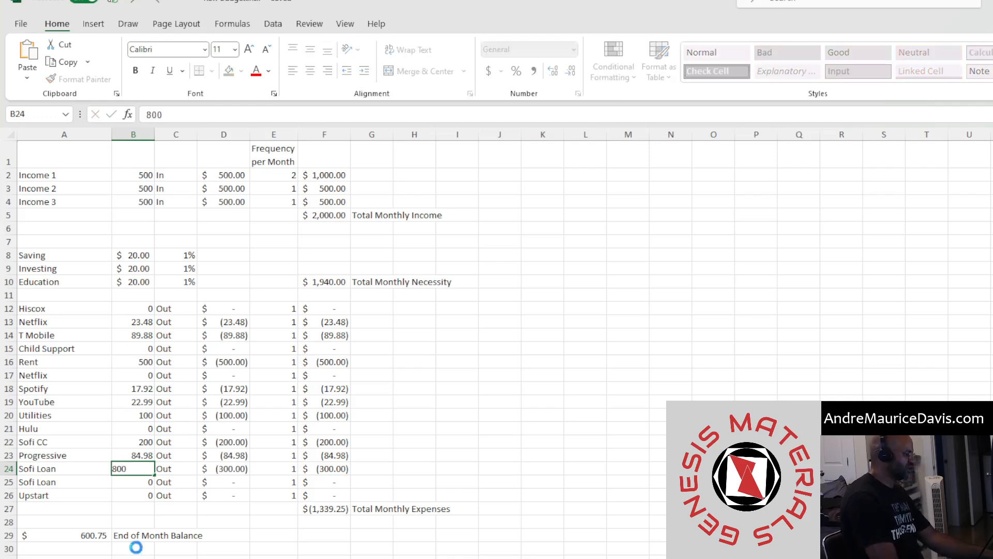
pyautogui.press('Return')
pyautogui.click(75, 537)
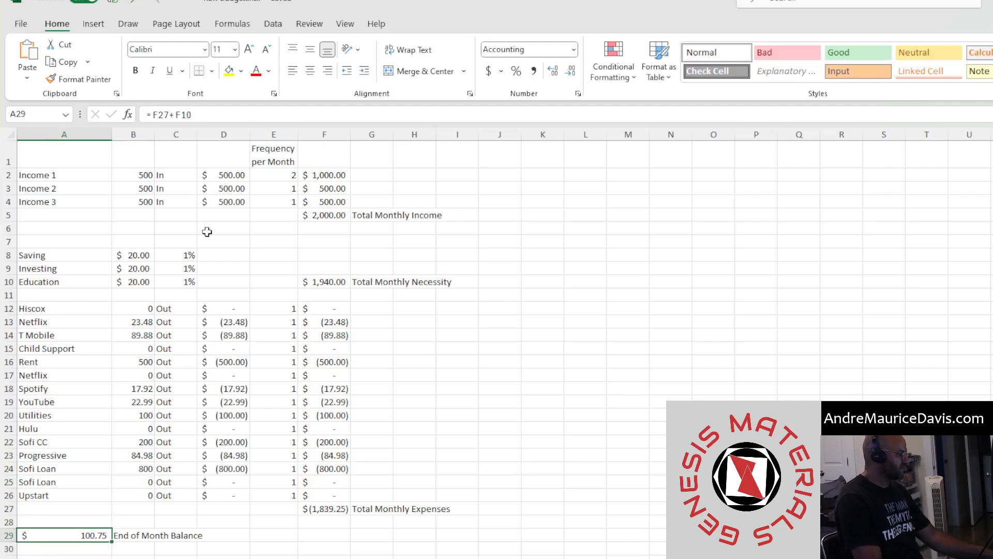
# Adjust the Education percentage through several trial values, ending at 5%
pyautogui.click(184, 254)
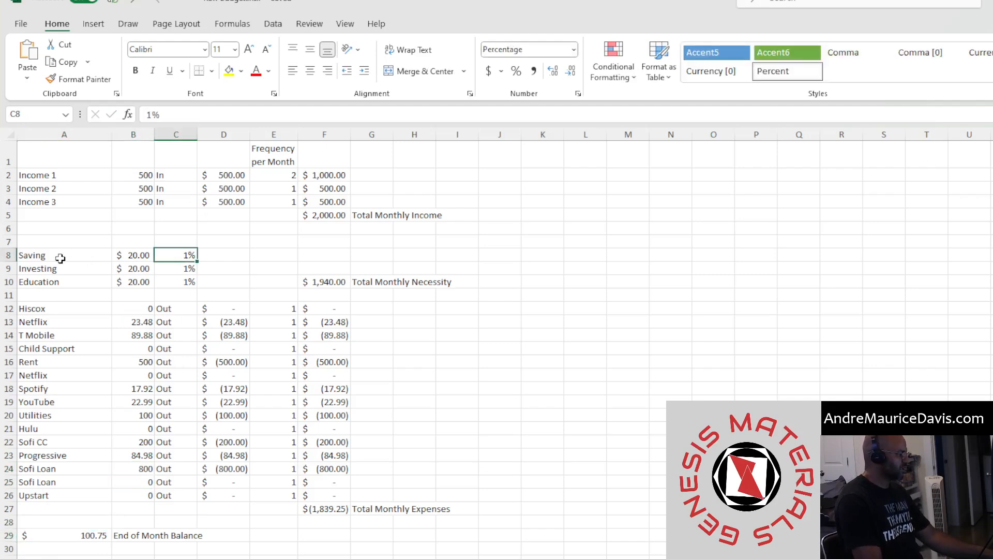
pyautogui.moveTo(60, 255); pyautogui.dragTo(187, 282)
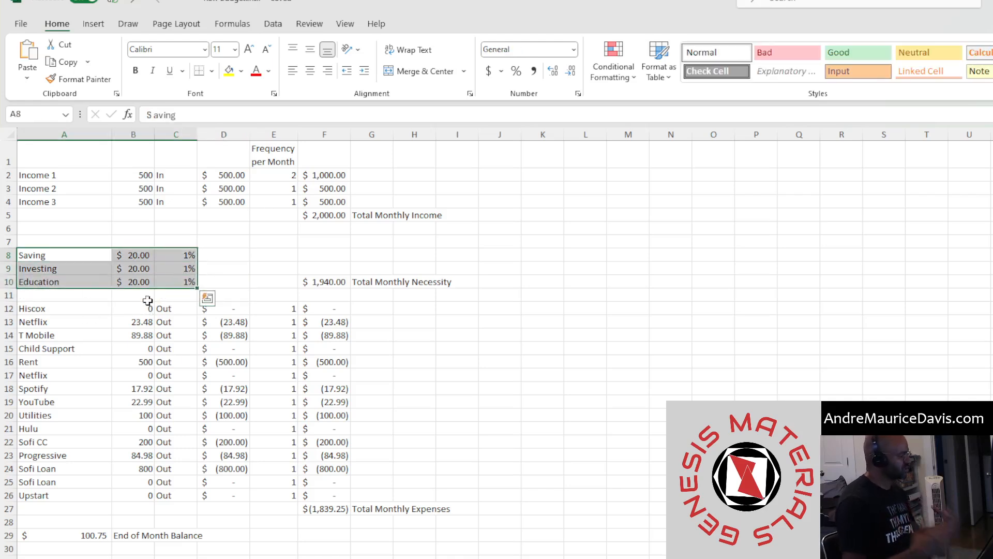
pyautogui.click(184, 256)
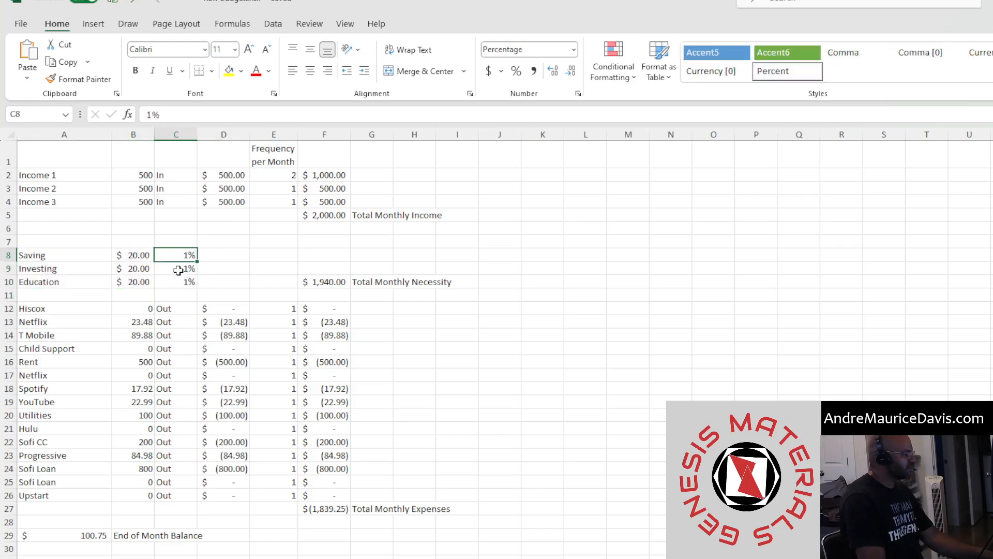
pyautogui.click(177, 282)
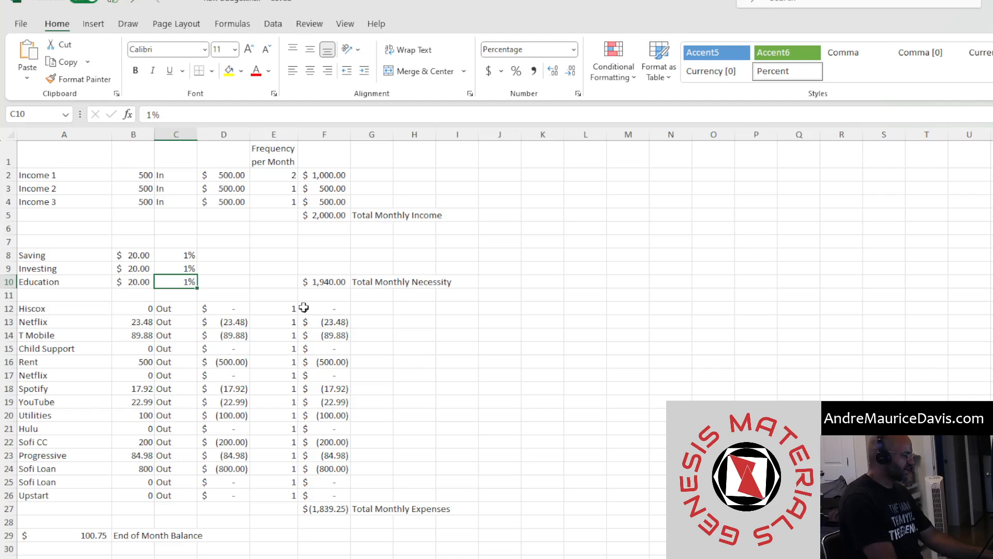
pyautogui.write('10')
pyautogui.press('Return')
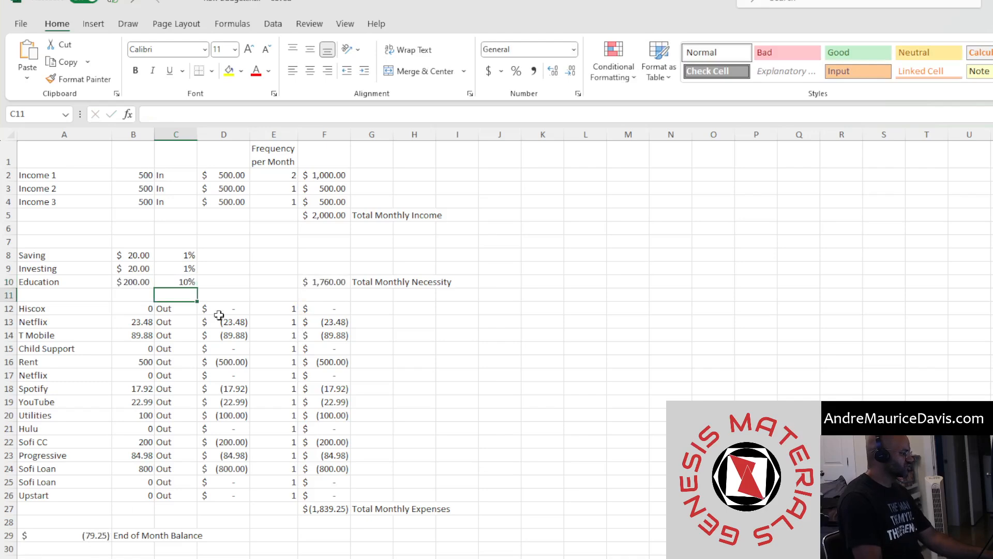
pyautogui.click(173, 283)
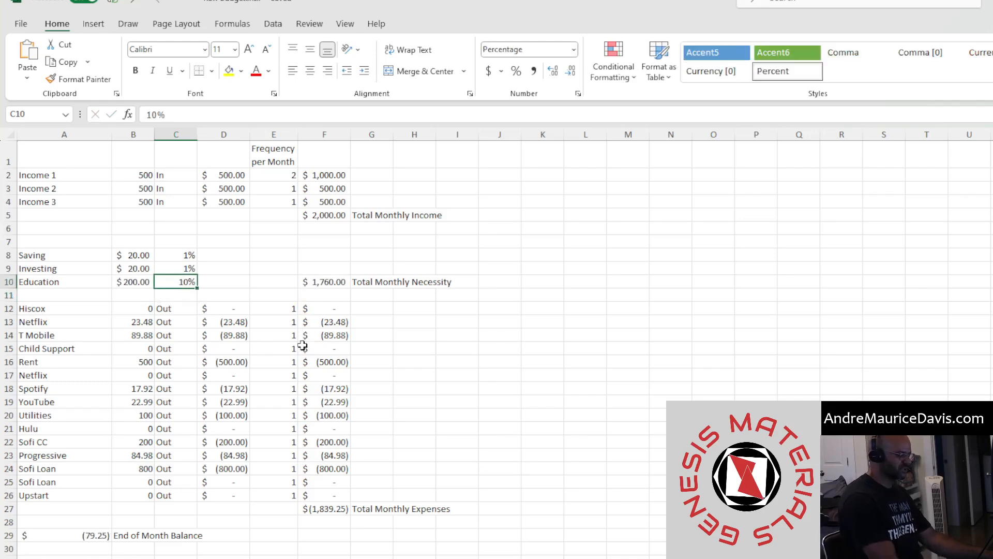
pyautogui.write('8')
pyautogui.press('Return')
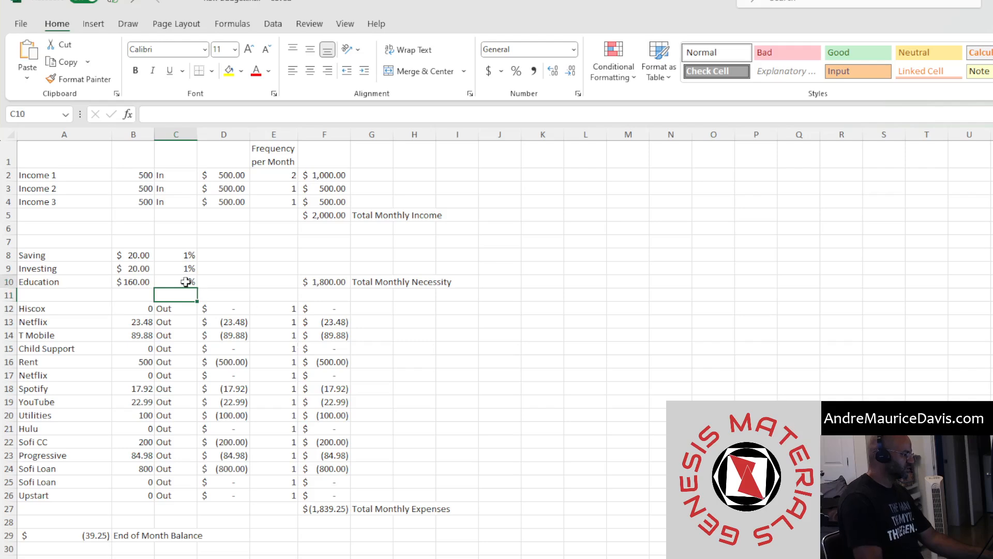
pyautogui.click(185, 282)
pyautogui.write('7')
pyautogui.press('Return')
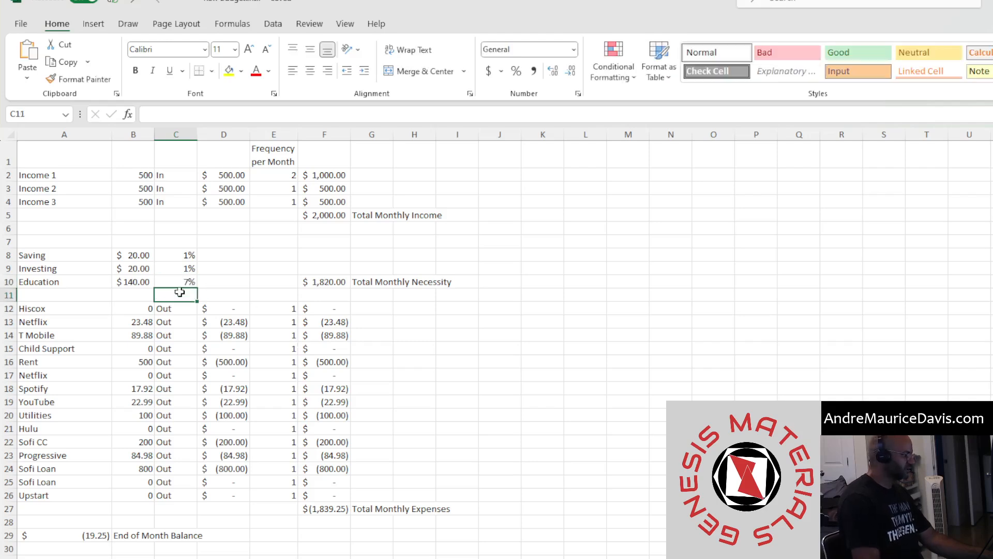
pyautogui.click(184, 281)
pyautogui.write('5')
pyautogui.press('Return')
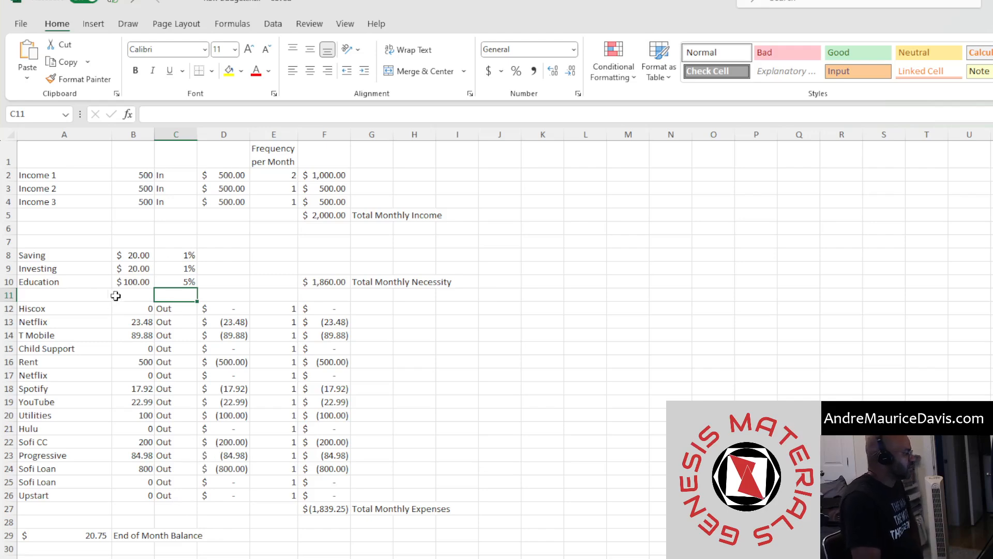
# Review the Saving, Investing and Education amount formulas and highlight the expense and income sections
pyautogui.click(129, 282)
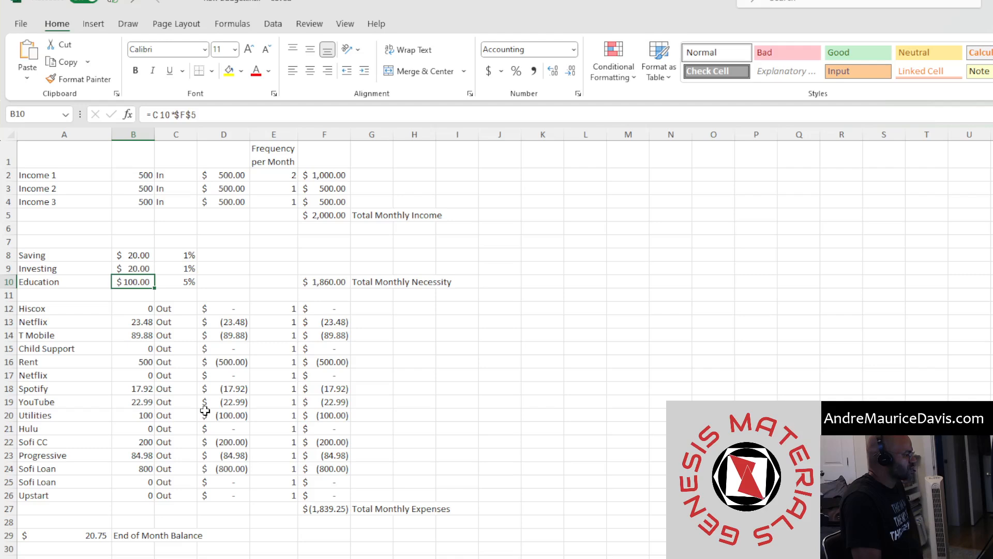
pyautogui.click(133, 265)
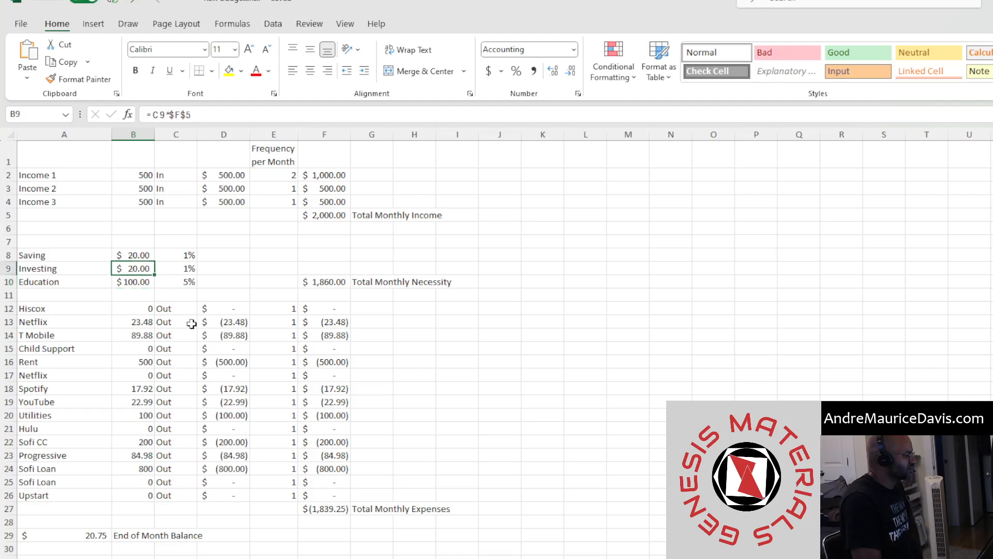
pyautogui.click(141, 255)
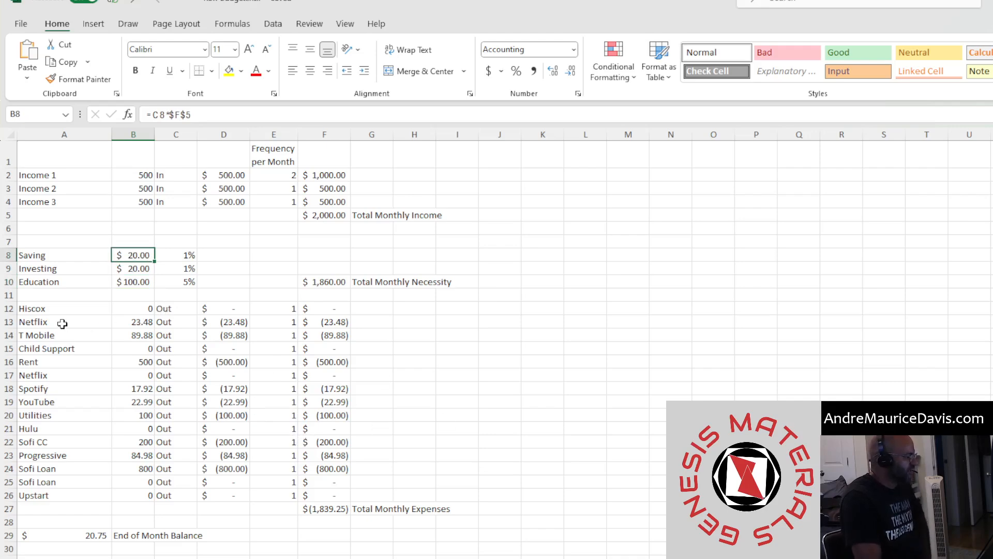
pyautogui.click(50, 310)
pyautogui.moveTo(45, 317)
pyautogui.mouseDown()
pyautogui.moveTo(107, 461)
pyautogui.moveTo(288, 444)
pyautogui.moveTo(391, 468)
pyautogui.moveTo(440, 503)
pyautogui.mouseUp()
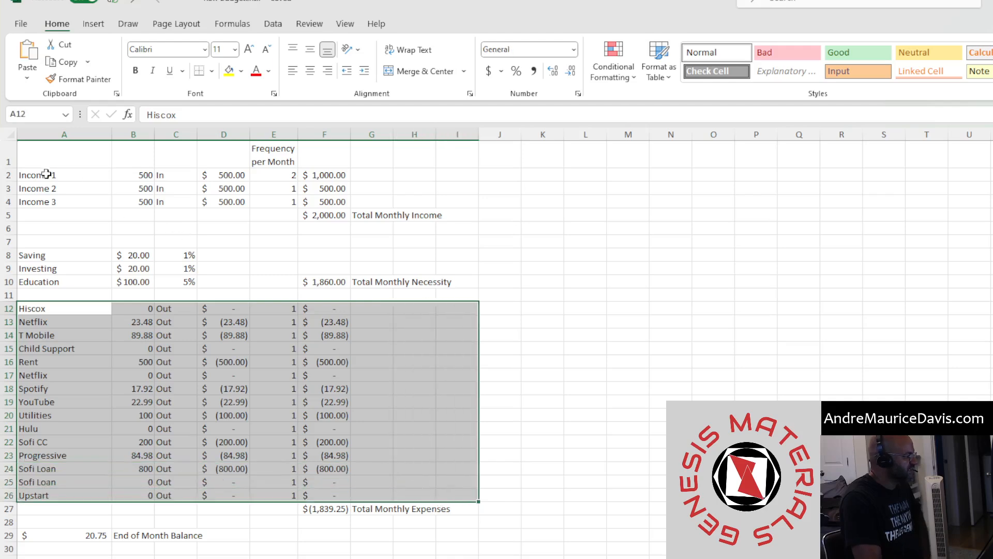
pyautogui.moveTo(42, 176); pyautogui.dragTo(439, 229)
pyautogui.click(56, 159)
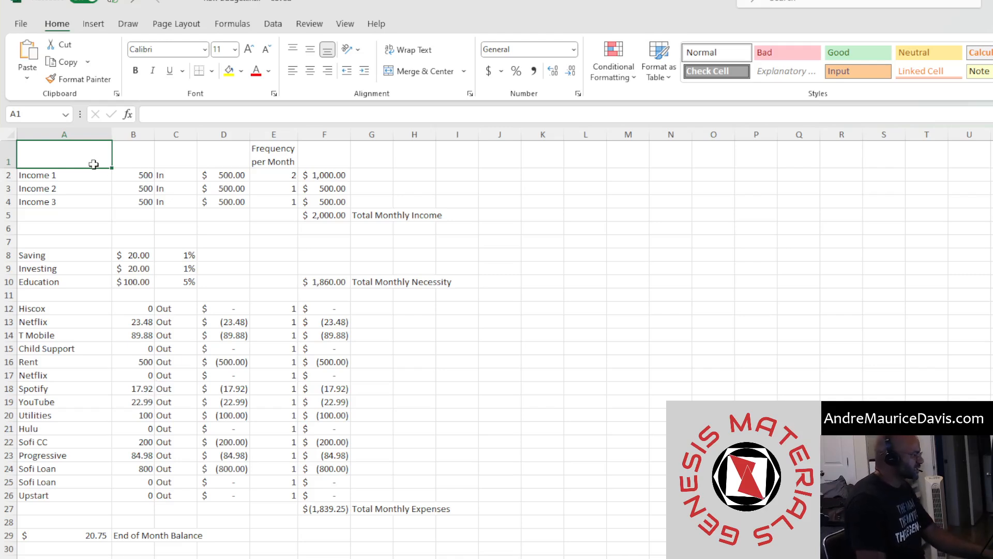
# Examine the income IF formulas and the monthly income totals
pyautogui.click(222, 175)
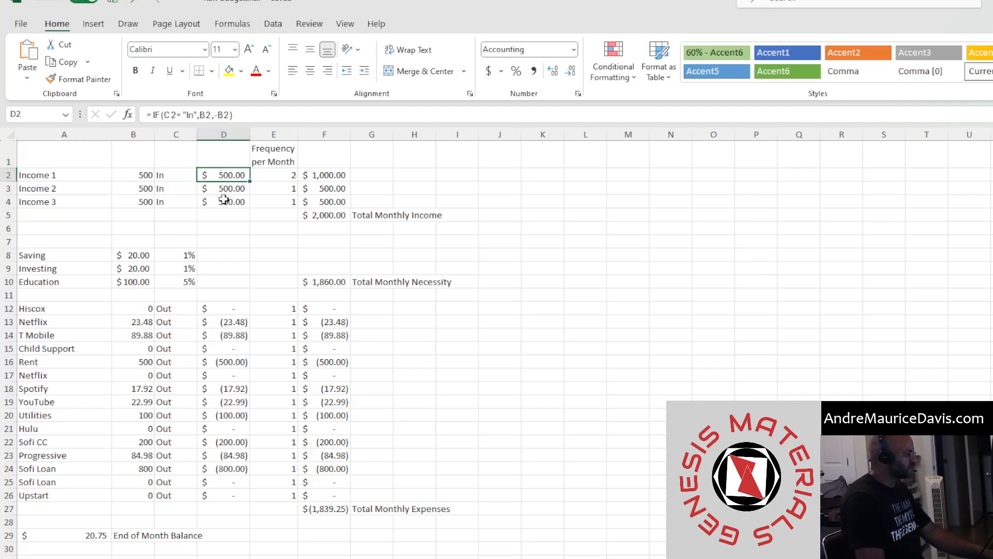
pyautogui.click(227, 188)
pyautogui.click(227, 209)
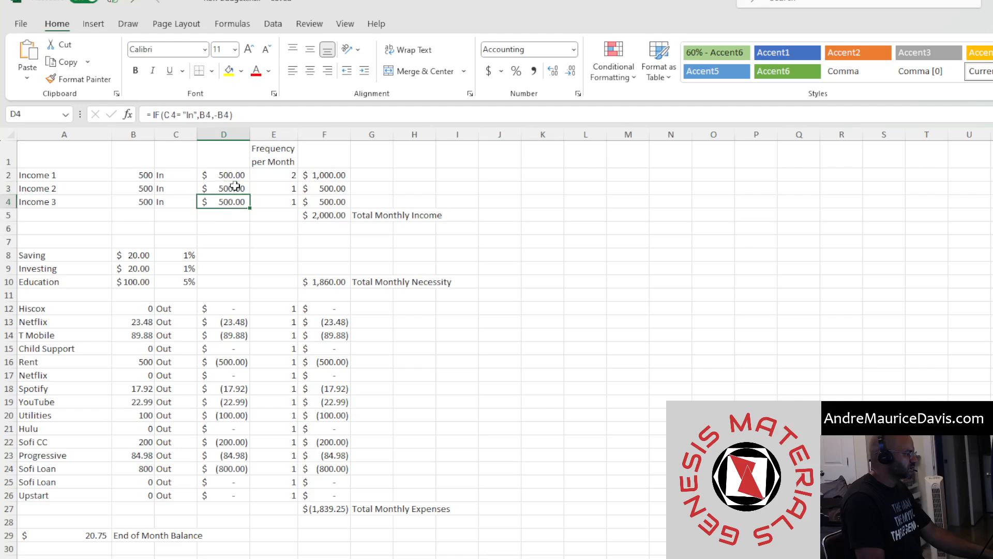
pyautogui.click(237, 170)
pyautogui.click(321, 174)
pyautogui.click(329, 215)
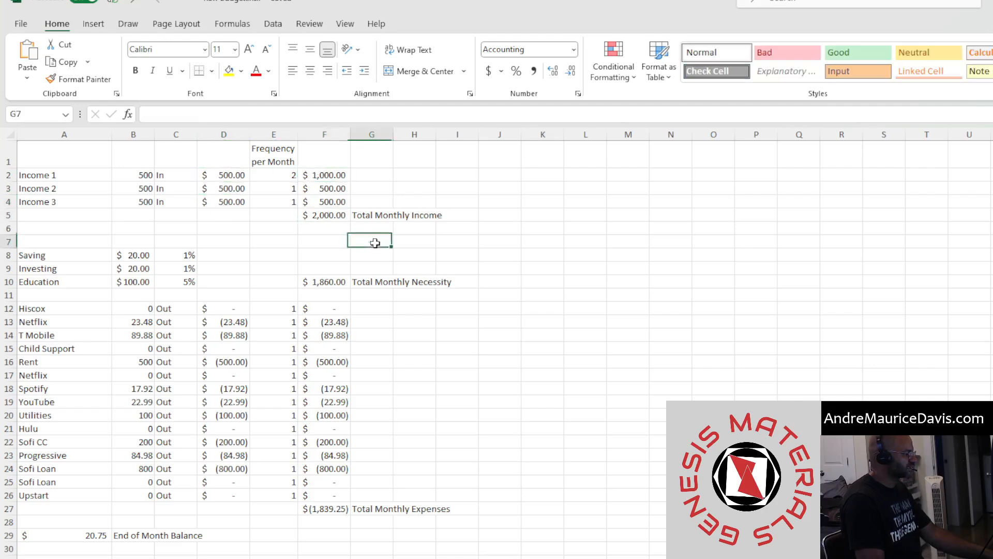
pyautogui.click(43, 216)
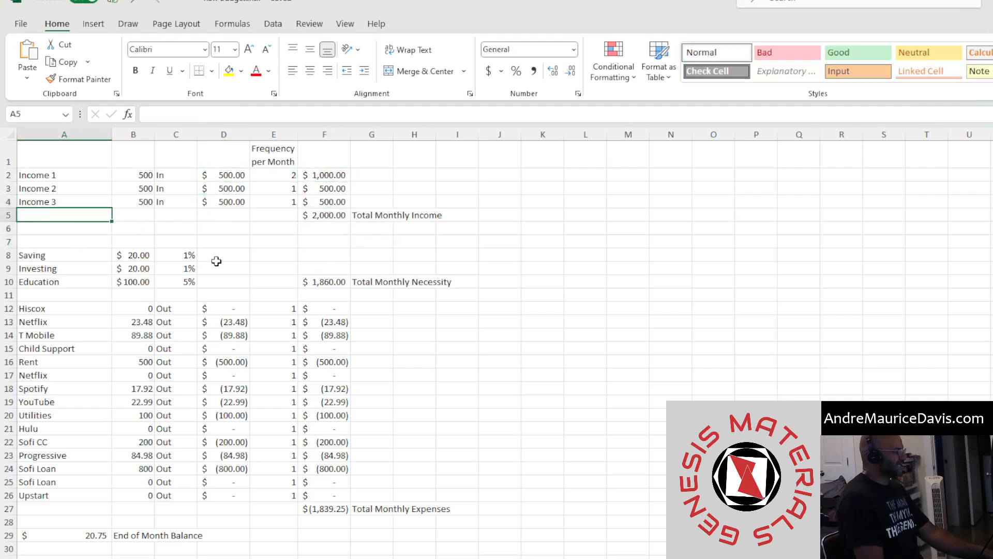
pyautogui.rightClick(231, 266)
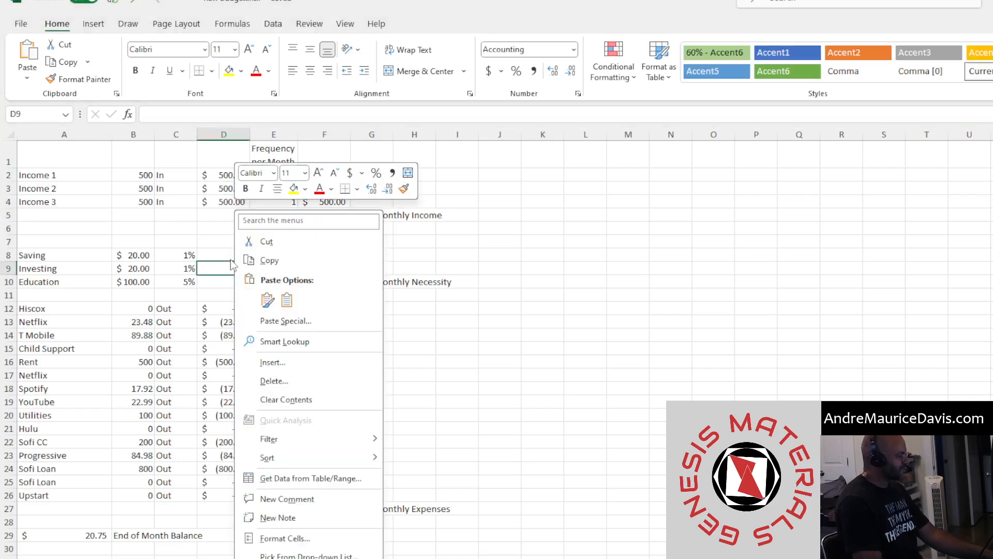
pyautogui.click(691, 231)
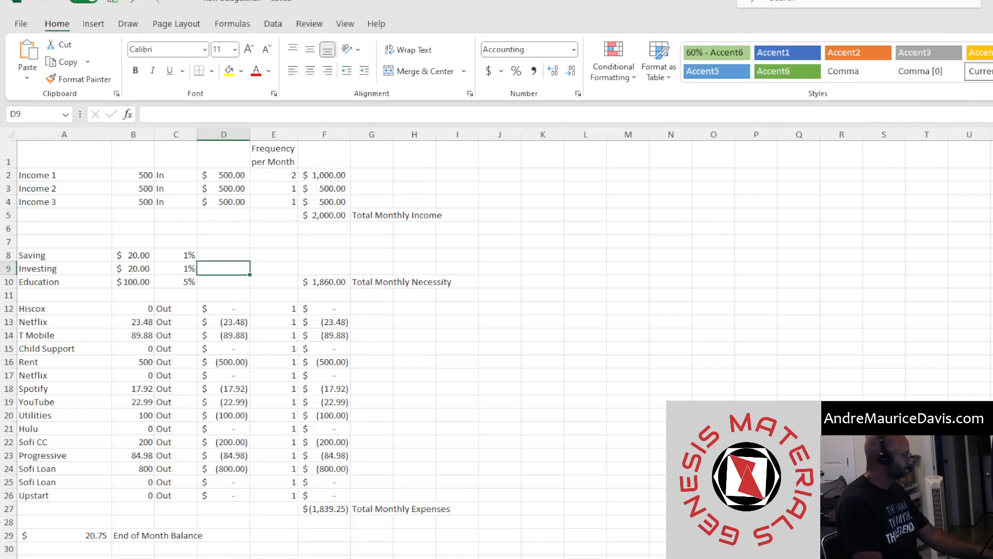